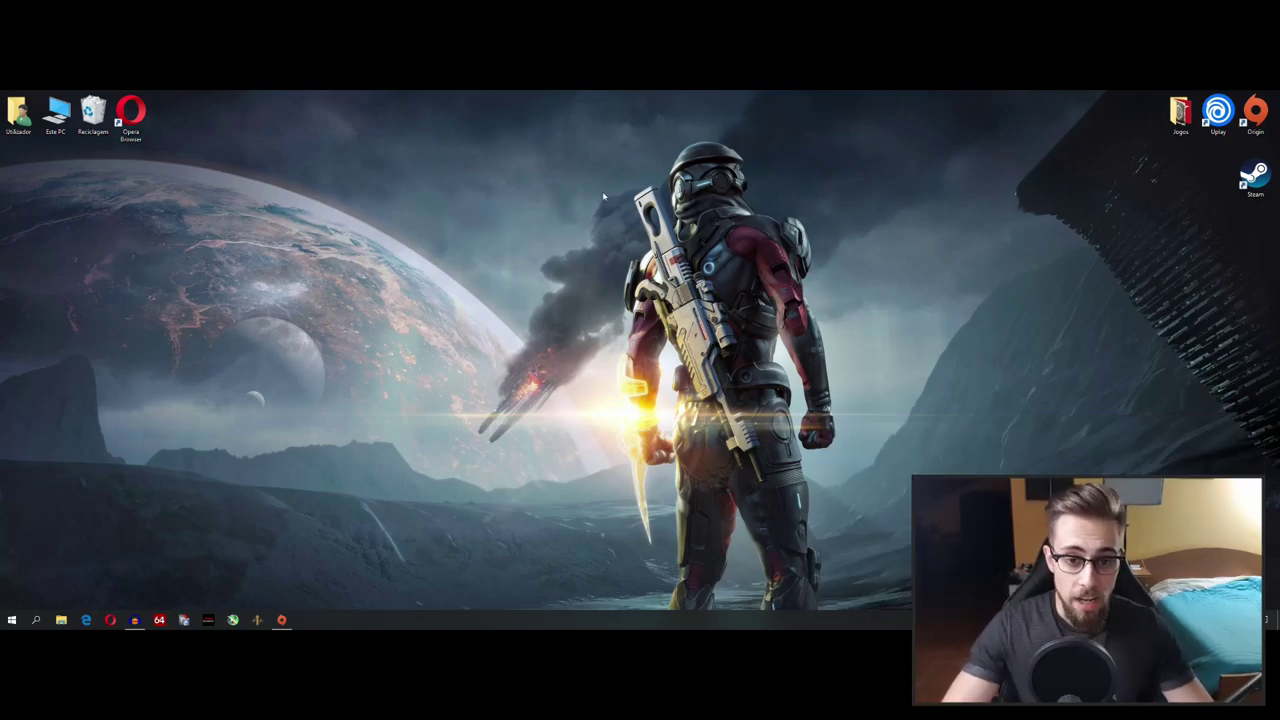
Launch Configurações do Radeon from the desktop menu, centre the window, and show the Jogos list
{"action": "right_click", "coordinate": [494, 221]}
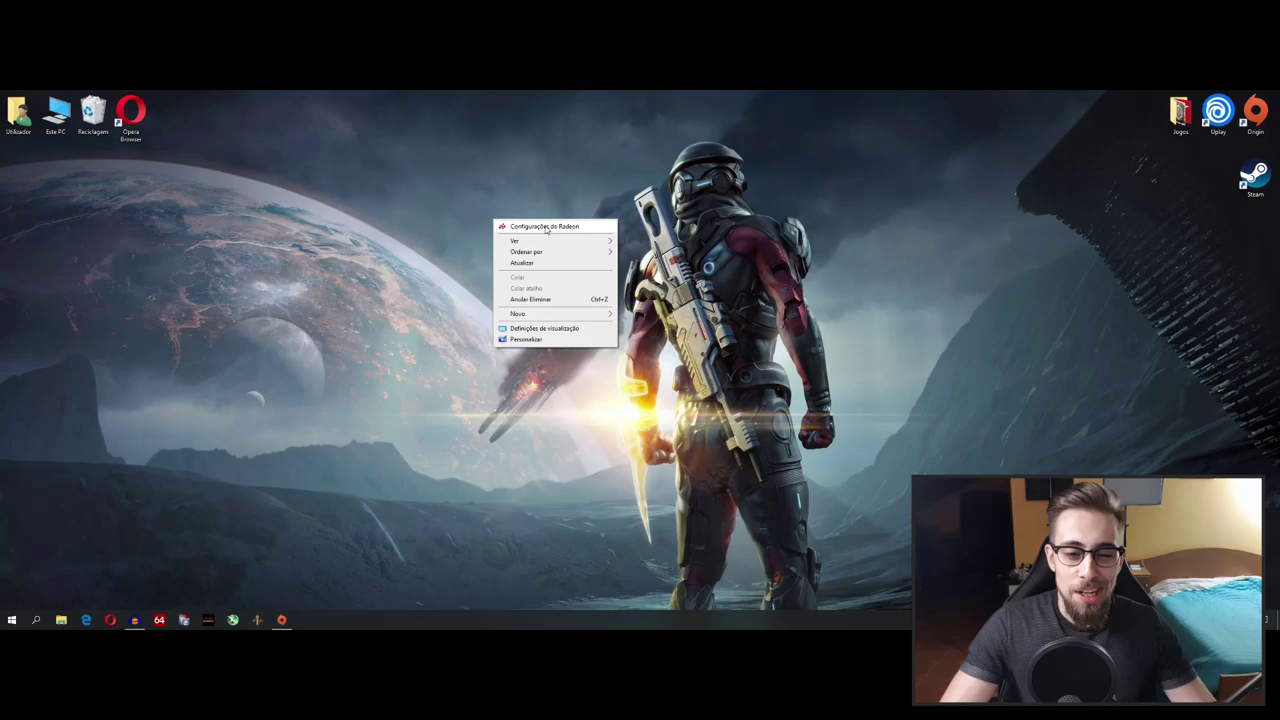
{"action": "left_click", "coordinate": [530, 224]}
{"action": "left_click_drag", "start_coordinate": [361, 97], "coordinate": [596, 180]}
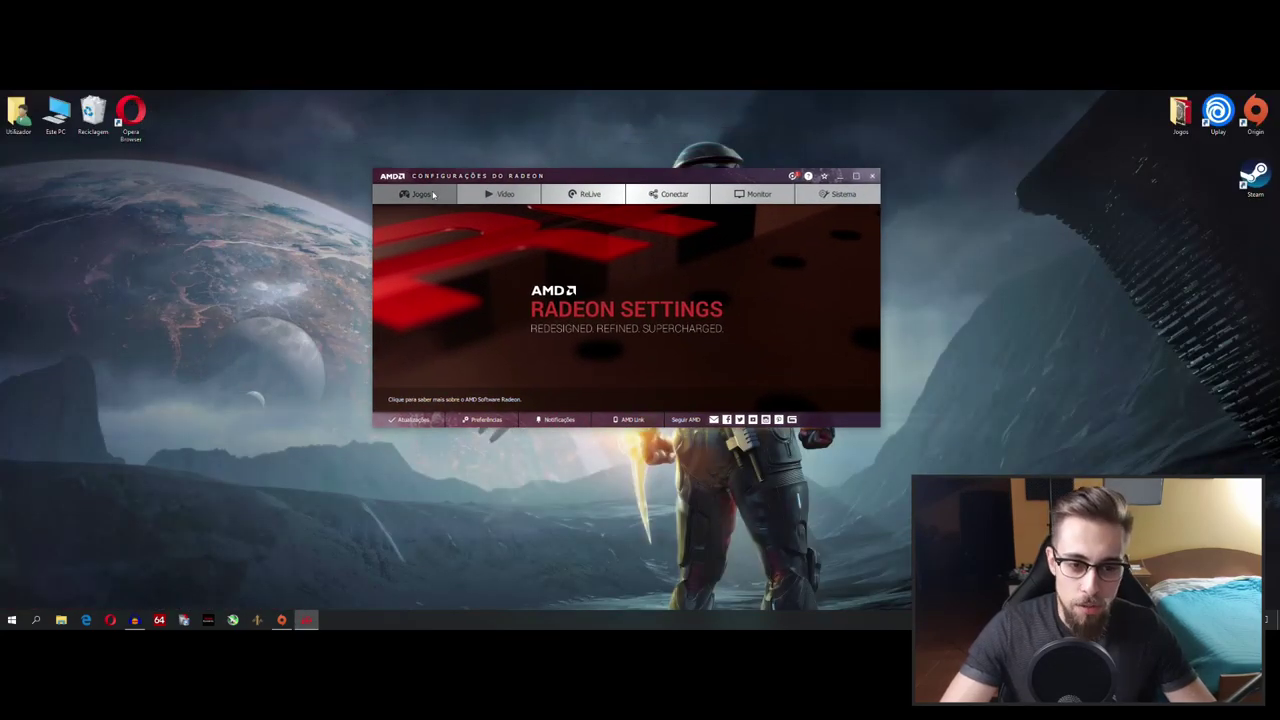
{"action": "left_click", "coordinate": [419, 195]}
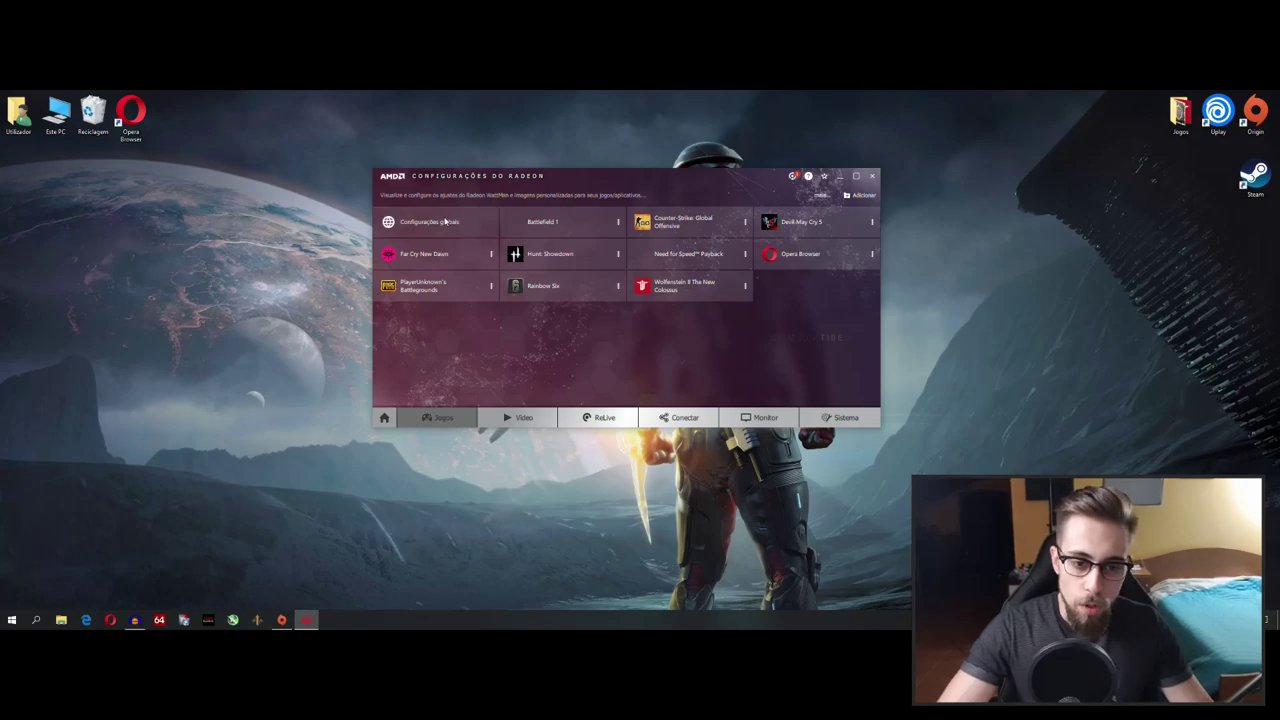
Open Configurações globais' WattMan Global view maximized and look over the GPU and memory state graphs
{"action": "left_click", "coordinate": [445, 222]}
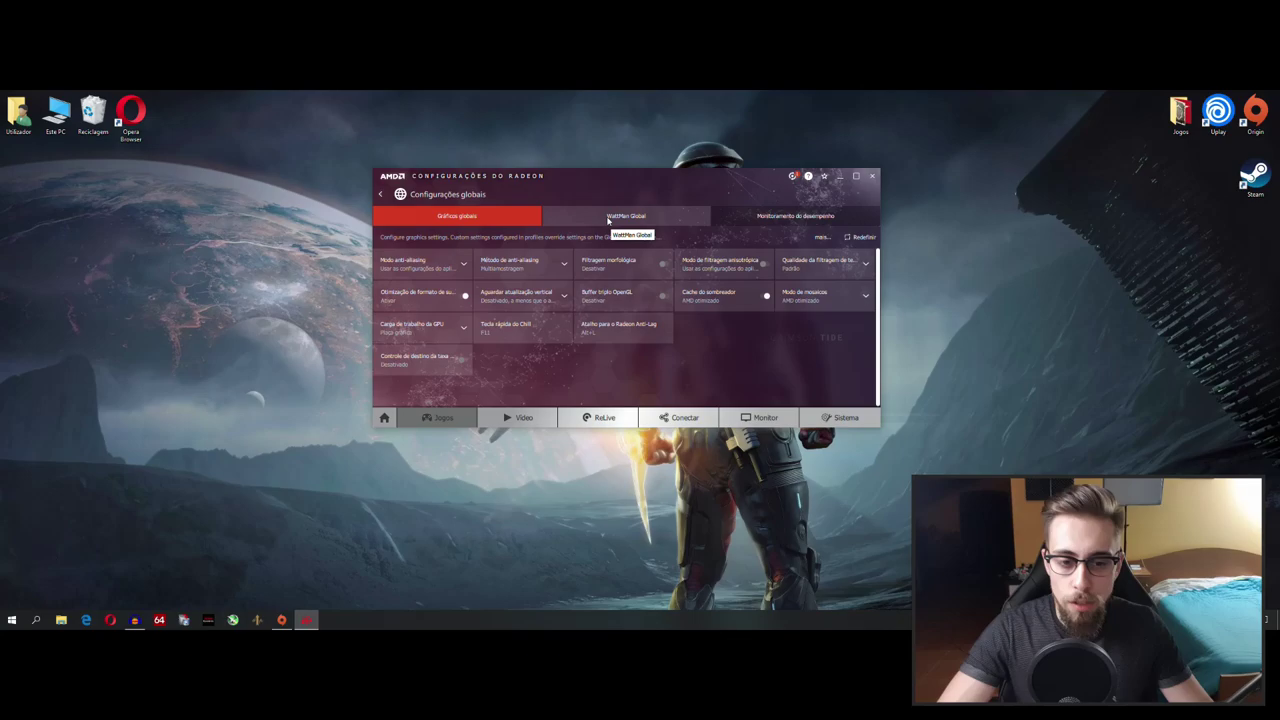
{"action": "left_click", "coordinate": [608, 218]}
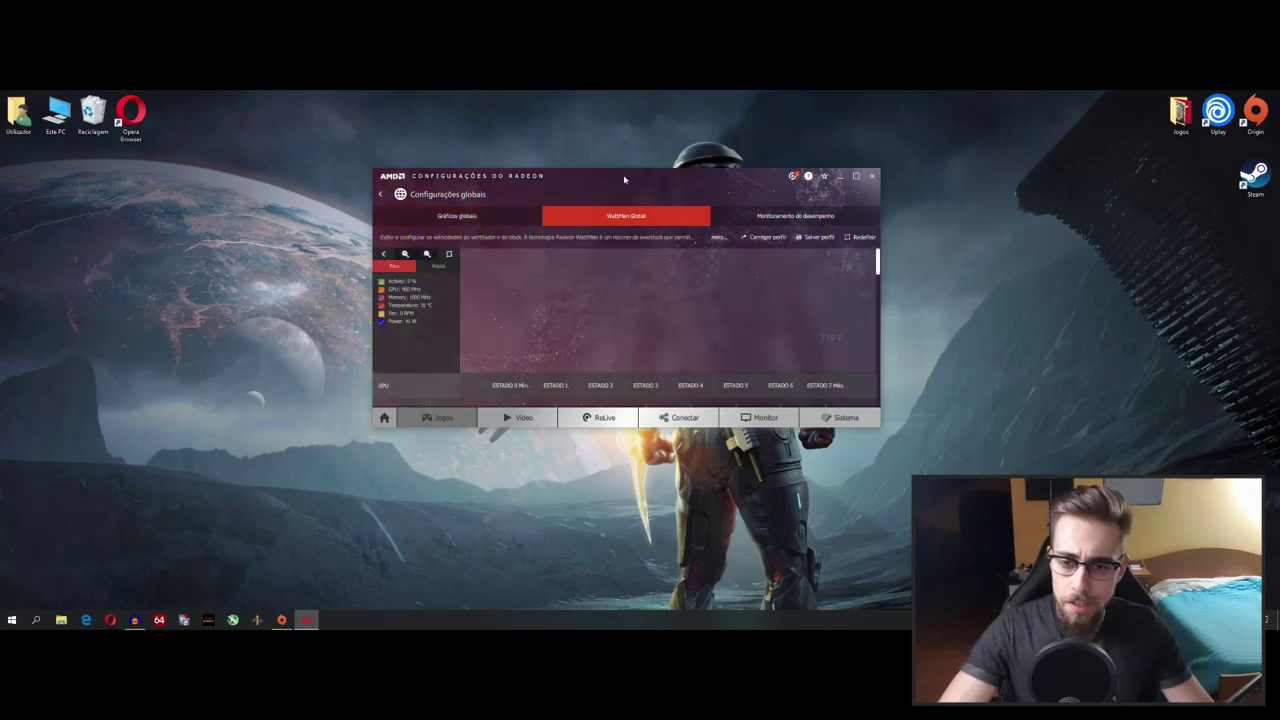
{"action": "double_click", "coordinate": [624, 179]}
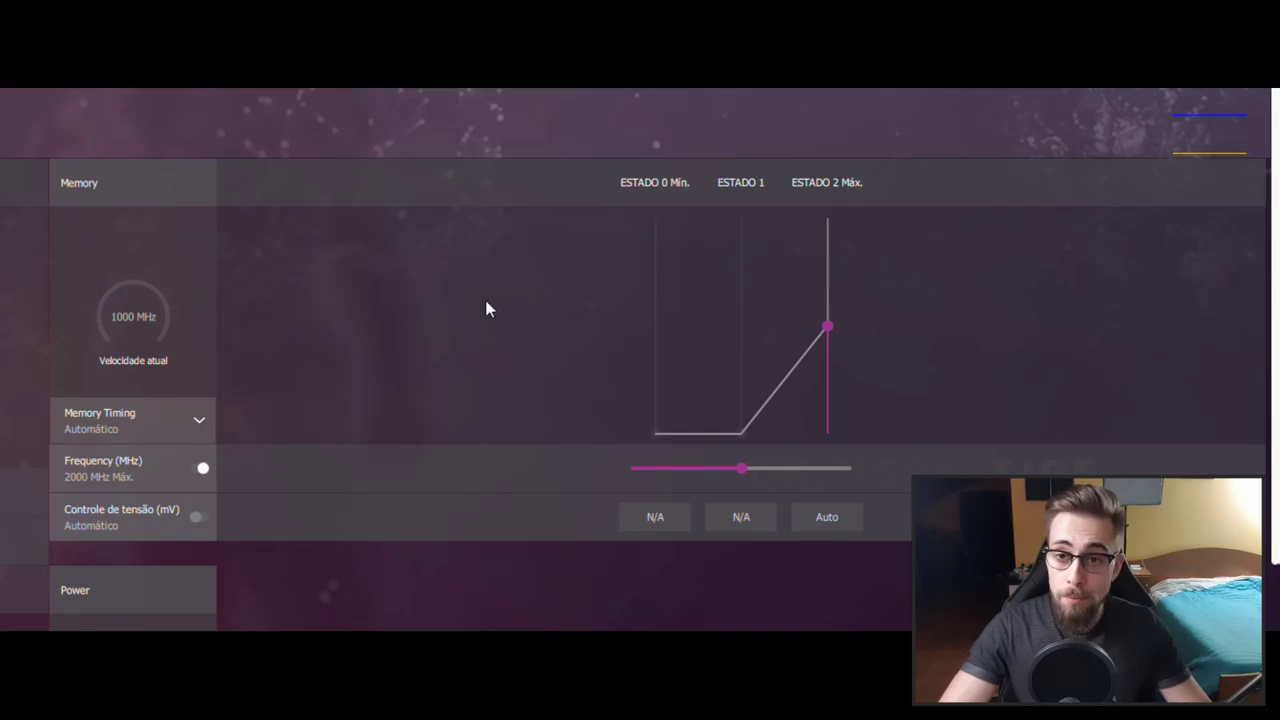
{"action": "scroll", "coordinate": [470, 300], "scroll_direction": "down", "scroll_amount": 3}
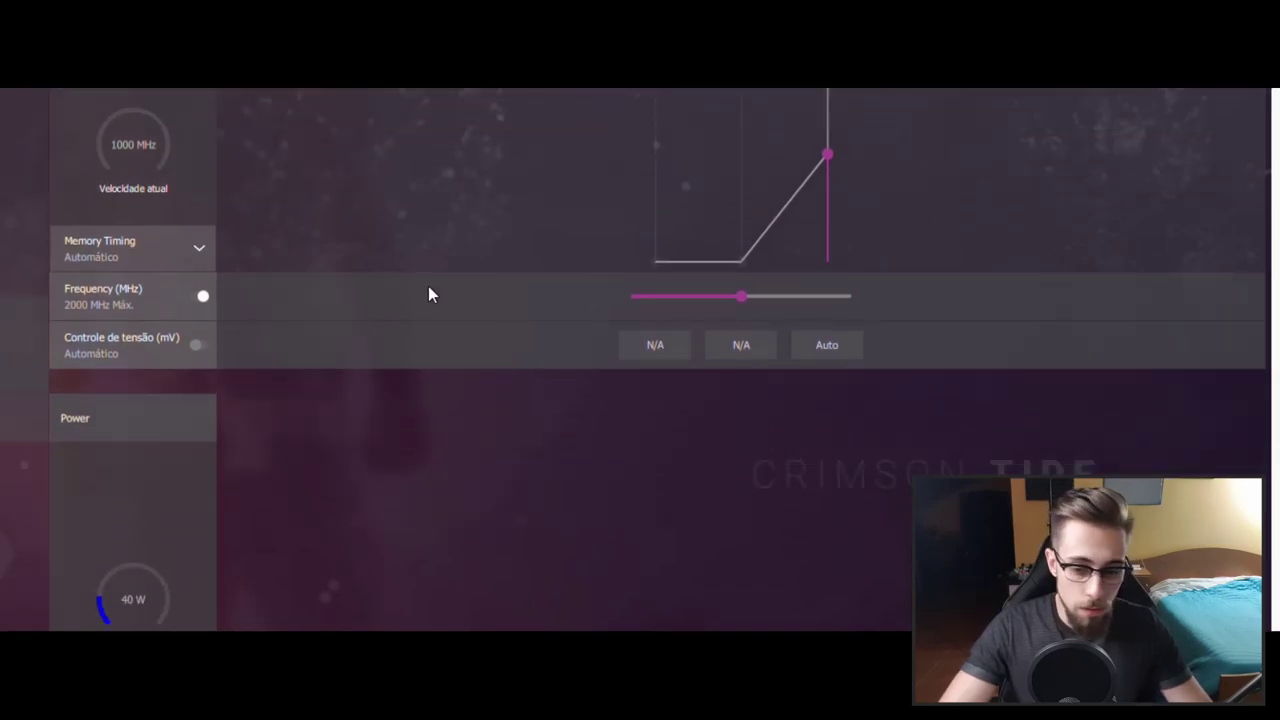
{"action": "scroll", "coordinate": [428, 294], "scroll_direction": "up", "scroll_amount": 1}
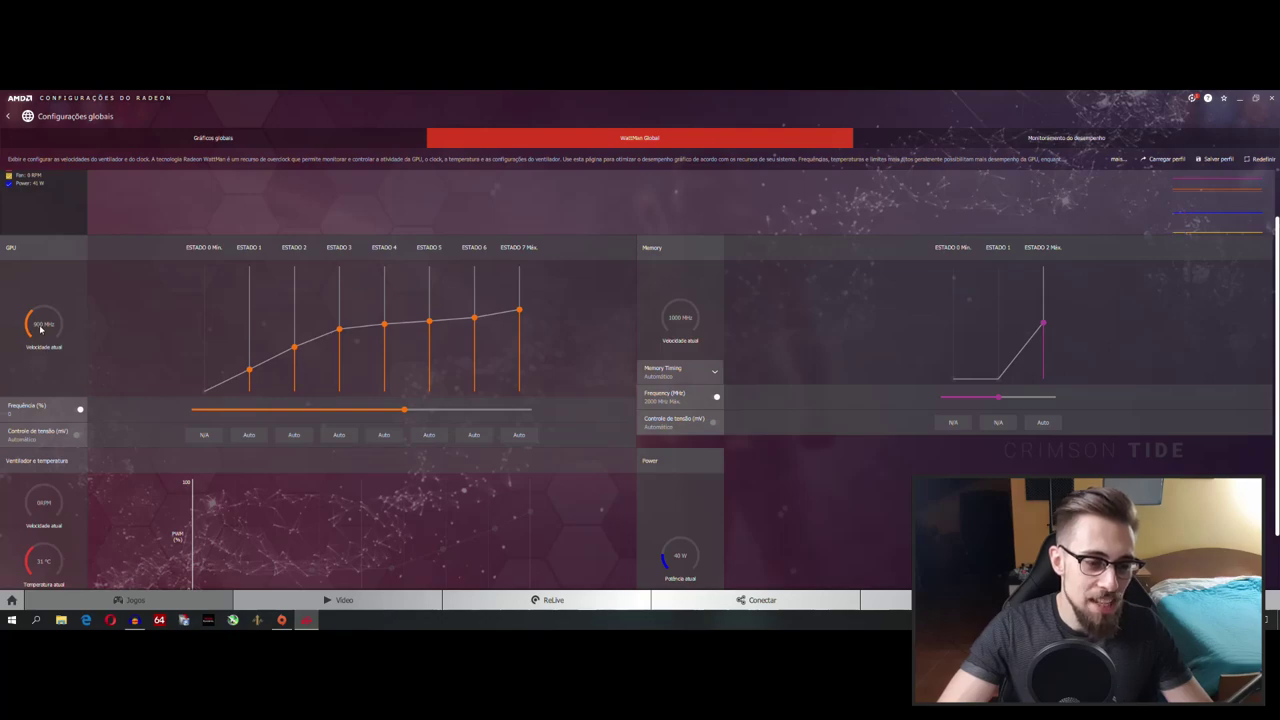
{"action": "scroll", "coordinate": [101, 350], "scroll_direction": "down", "scroll_amount": 2}
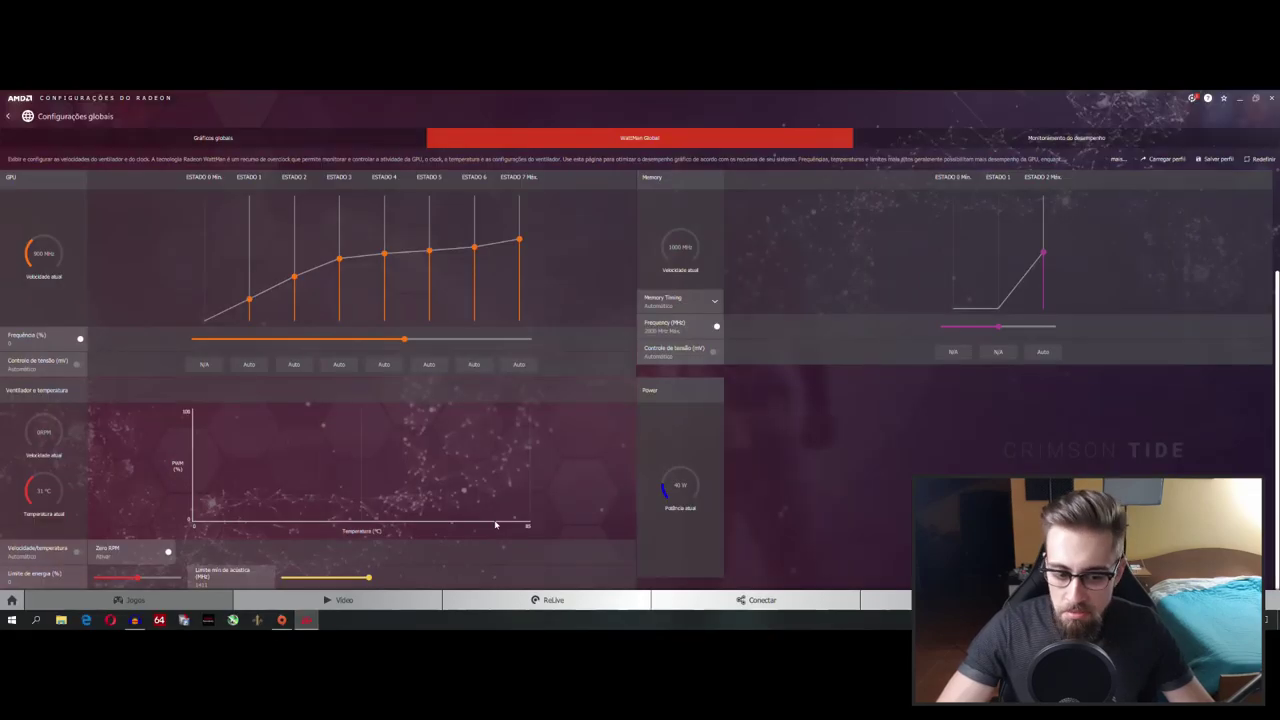
{"action": "scroll", "coordinate": [452, 524], "scroll_direction": "up", "scroll_amount": 3}
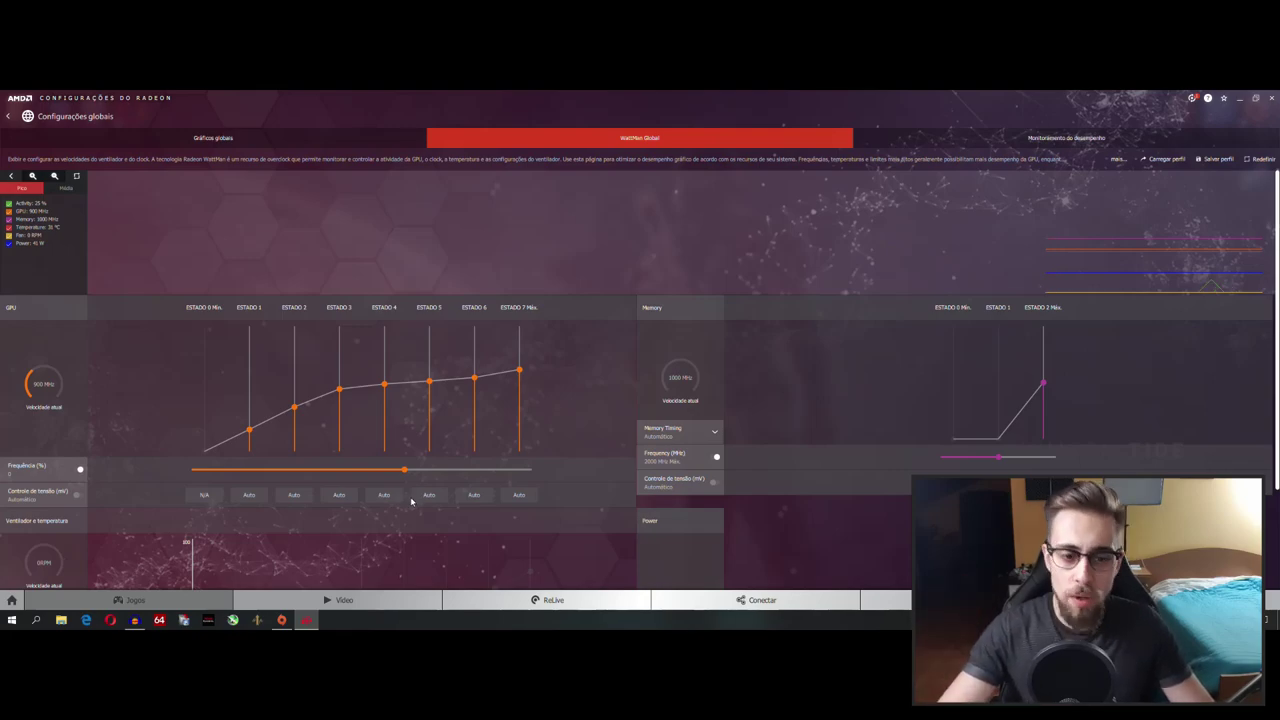
Set the Limite de energia (%) power limit to its 50 % maximum
{"action": "scroll", "coordinate": [284, 452], "scroll_direction": "down", "scroll_amount": 3}
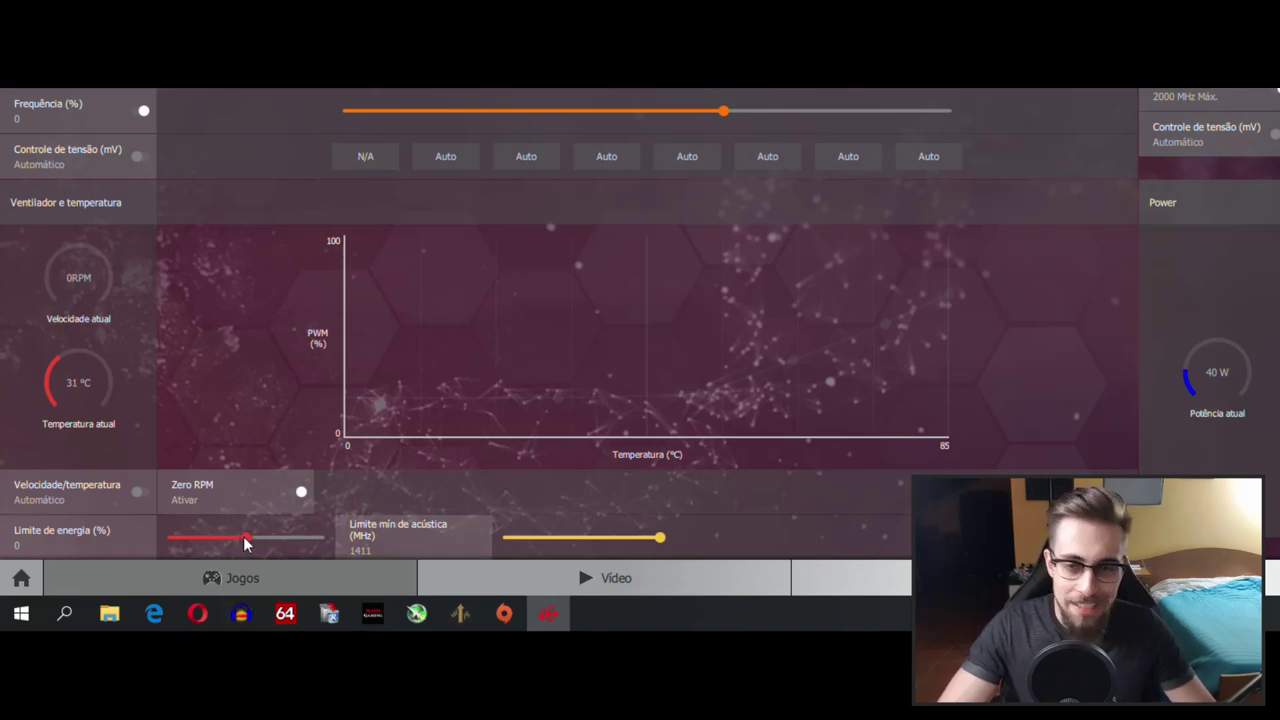
{"action": "left_click_drag", "start_coordinate": [246, 541], "coordinate": [466, 557]}
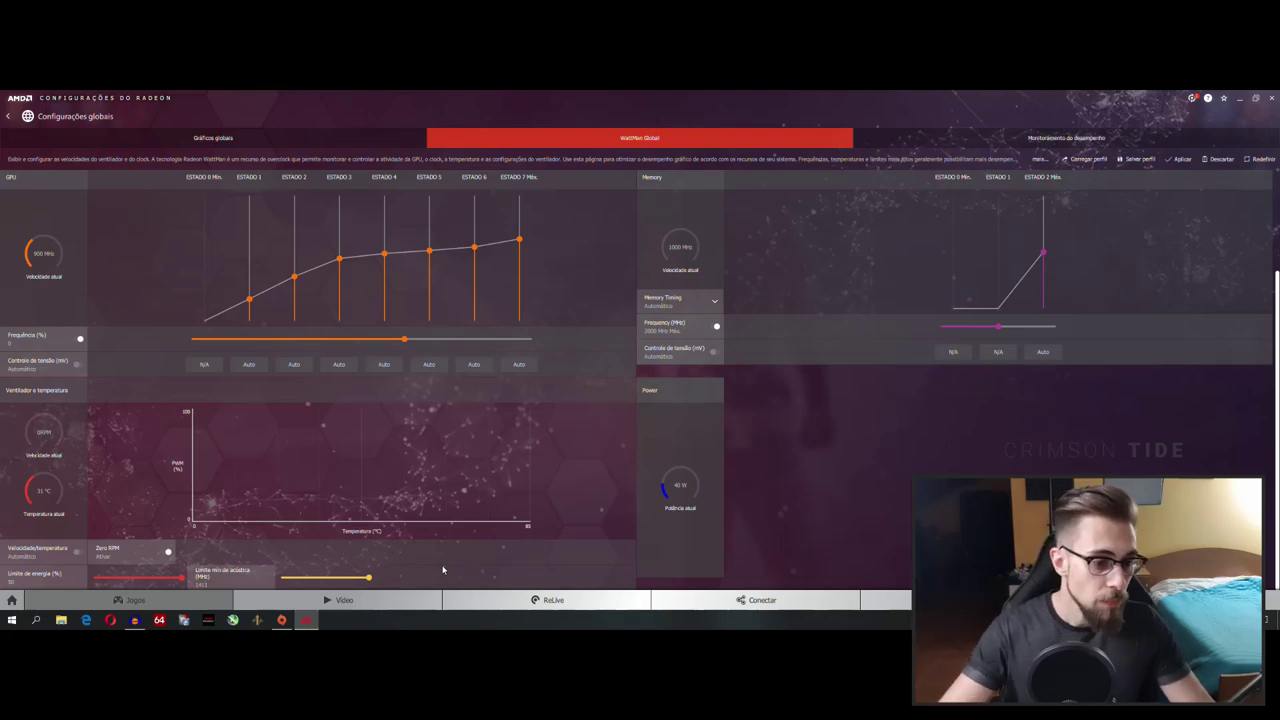
Switch GPU Frequency, Controle de tensão and Memory Frequency from automatic to manual per-state values
{"action": "scroll", "coordinate": [437, 563], "scroll_direction": "up", "scroll_amount": 2}
{"action": "scroll", "coordinate": [396, 493], "scroll_direction": "up", "scroll_amount": 1}
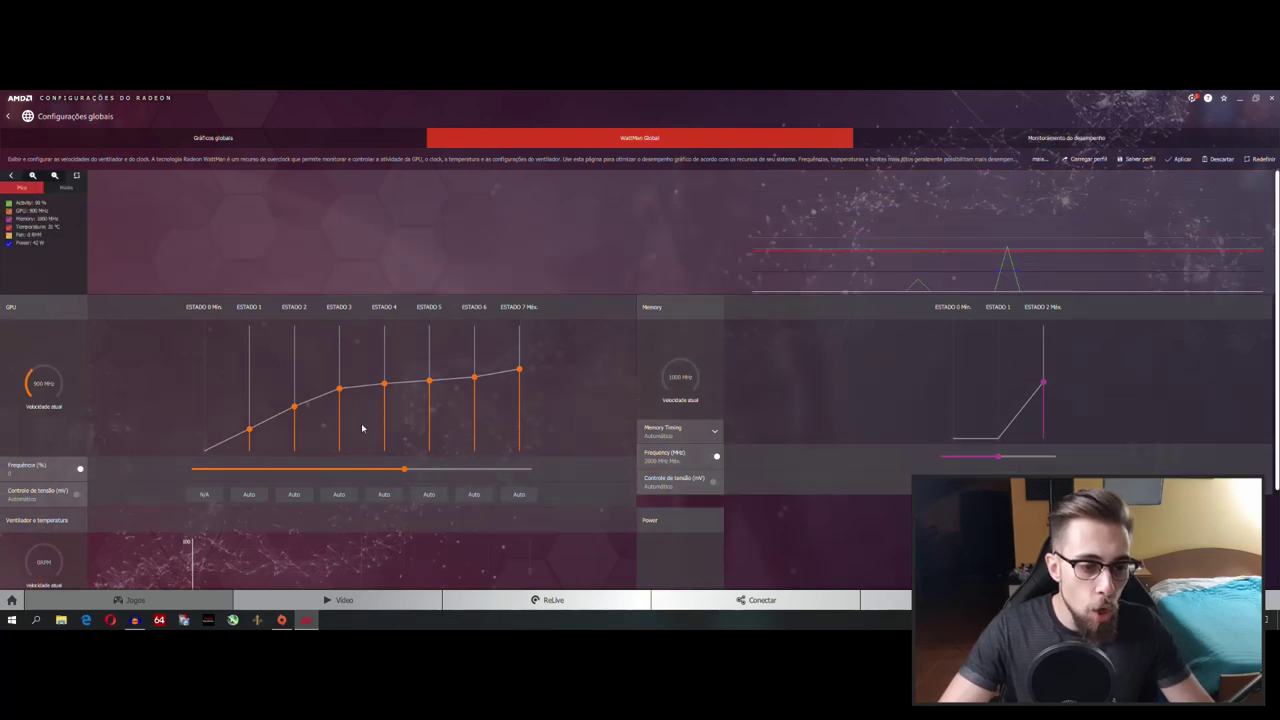
{"action": "scroll", "coordinate": [145, 345], "scroll_direction": "down", "scroll_amount": 1}
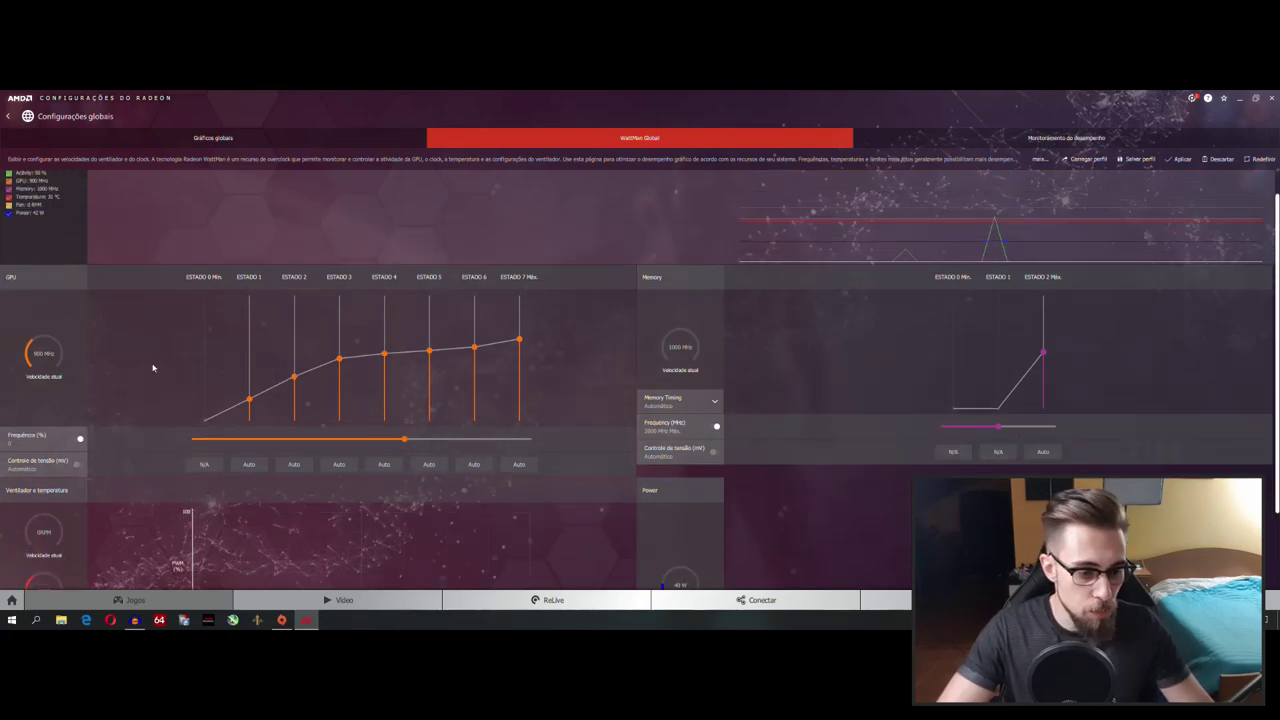
{"action": "left_click", "coordinate": [80, 439]}
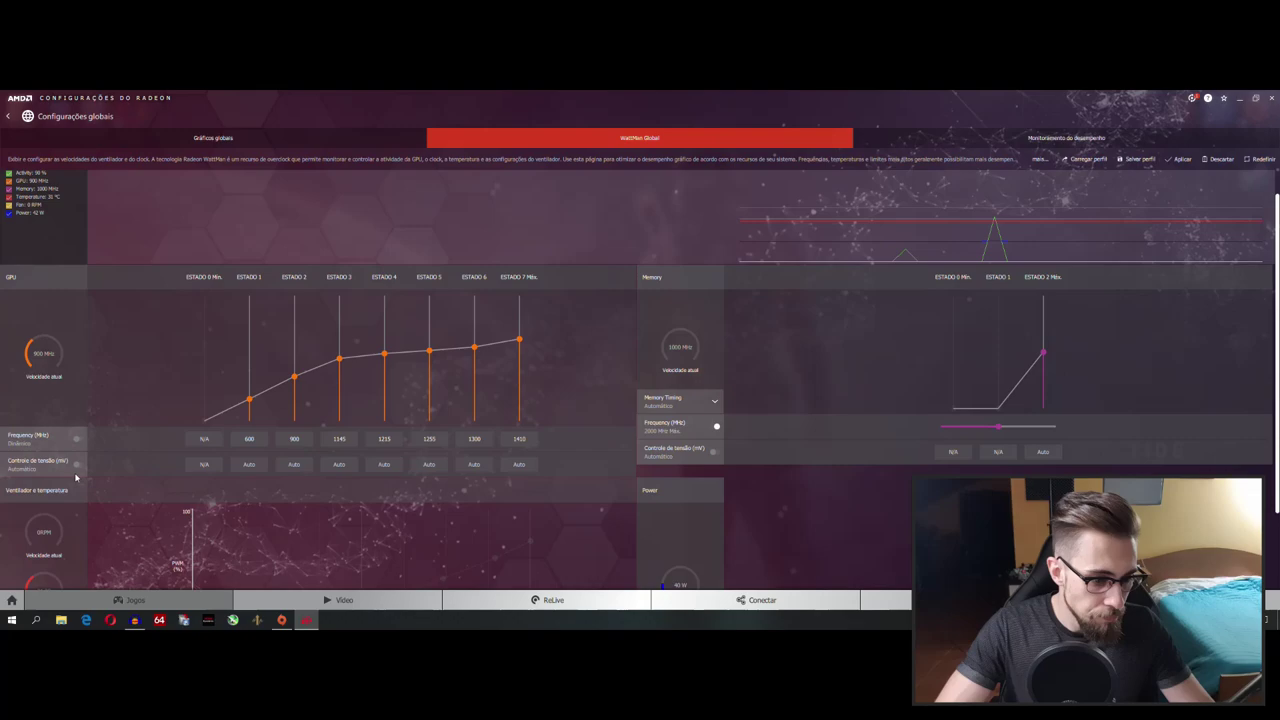
{"action": "left_click", "coordinate": [78, 465]}
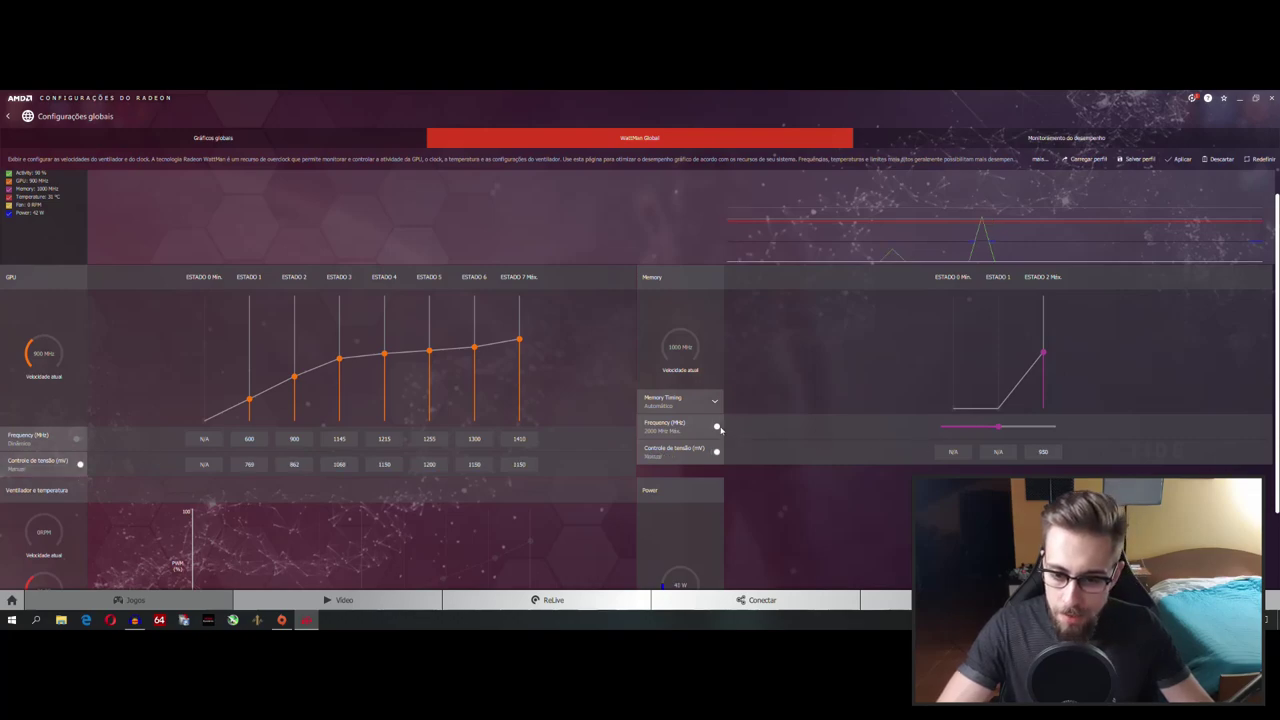
{"action": "left_click", "coordinate": [717, 427]}
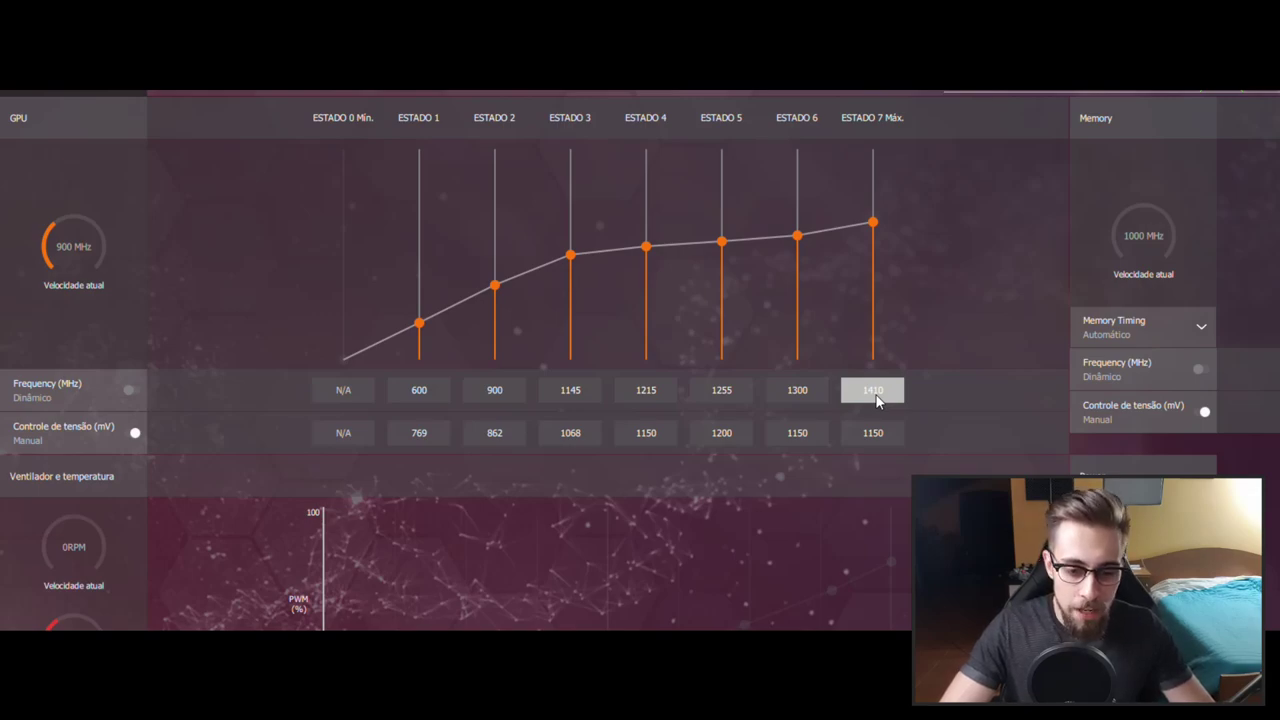
Set the GPU state 7 maximum frequency to 1400 MHz
{"action": "left_click", "coordinate": [877, 399]}
{"action": "type", "text": "1400"}
{"action": "key", "text": "Return"}
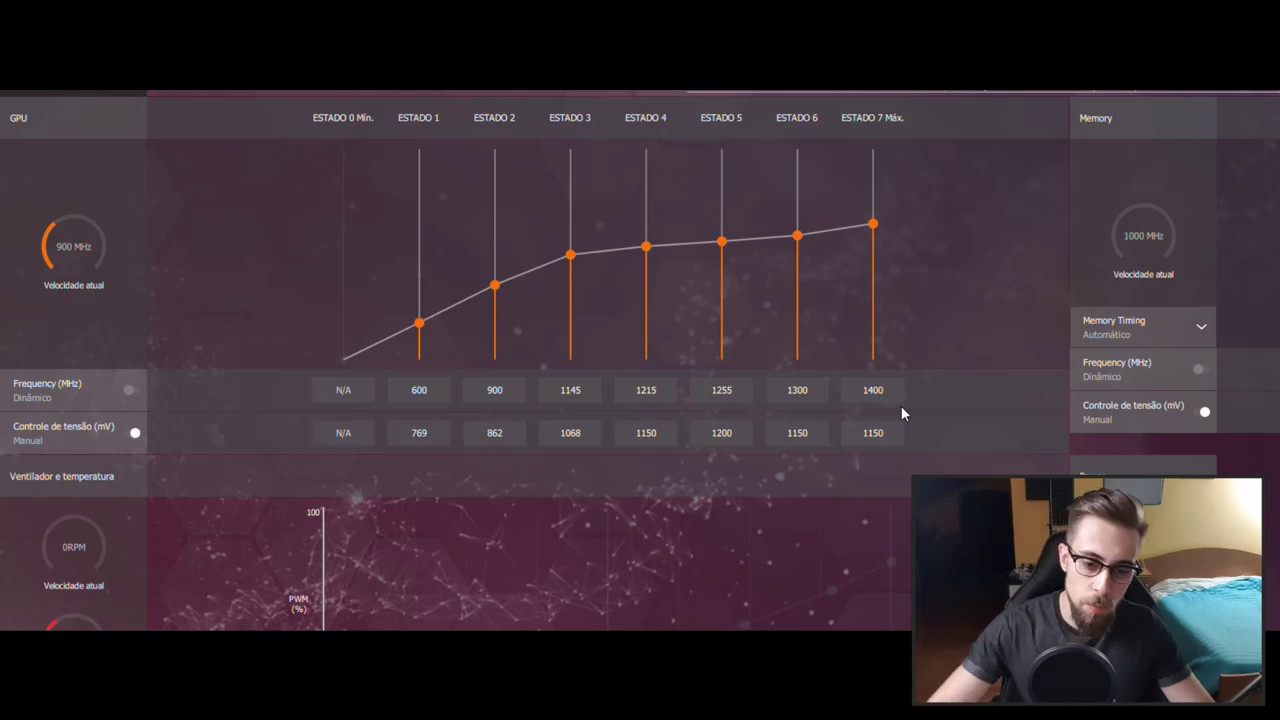
Set the GPU state 7 voltage to 1060 mV
{"action": "left_click", "coordinate": [864, 443]}
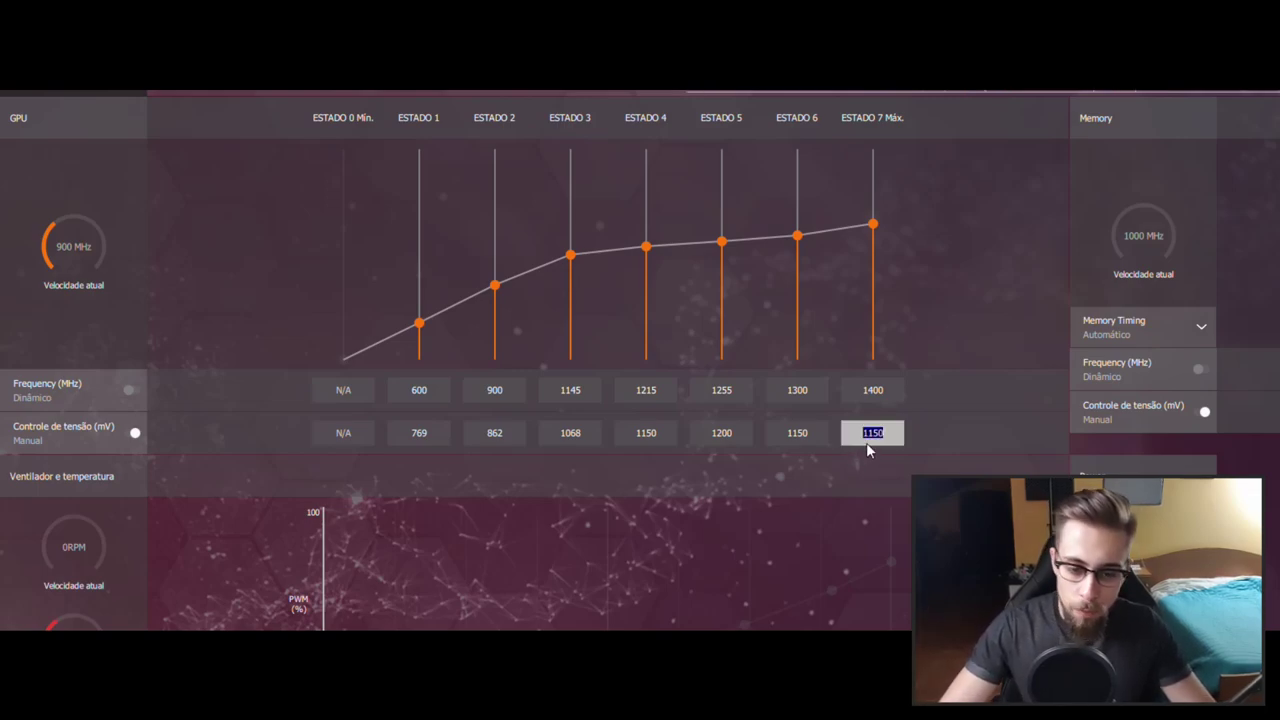
{"action": "type", "text": "1060"}
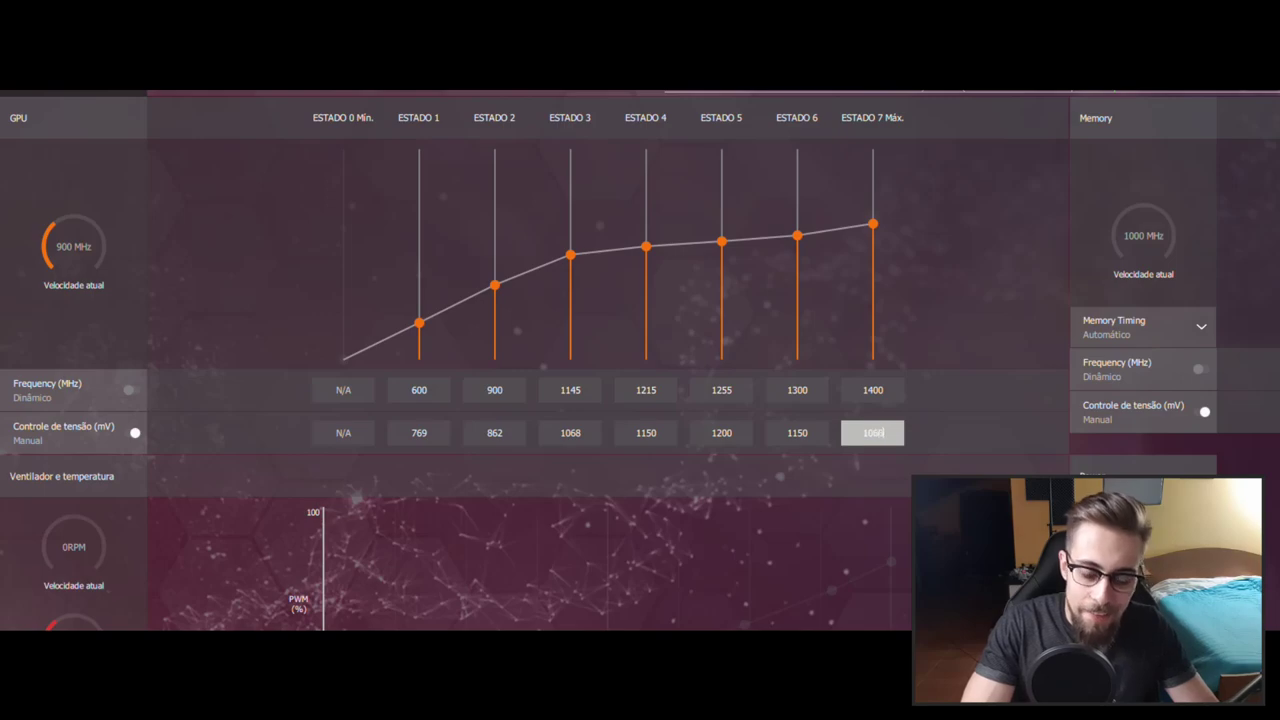
{"action": "key", "text": "Return"}
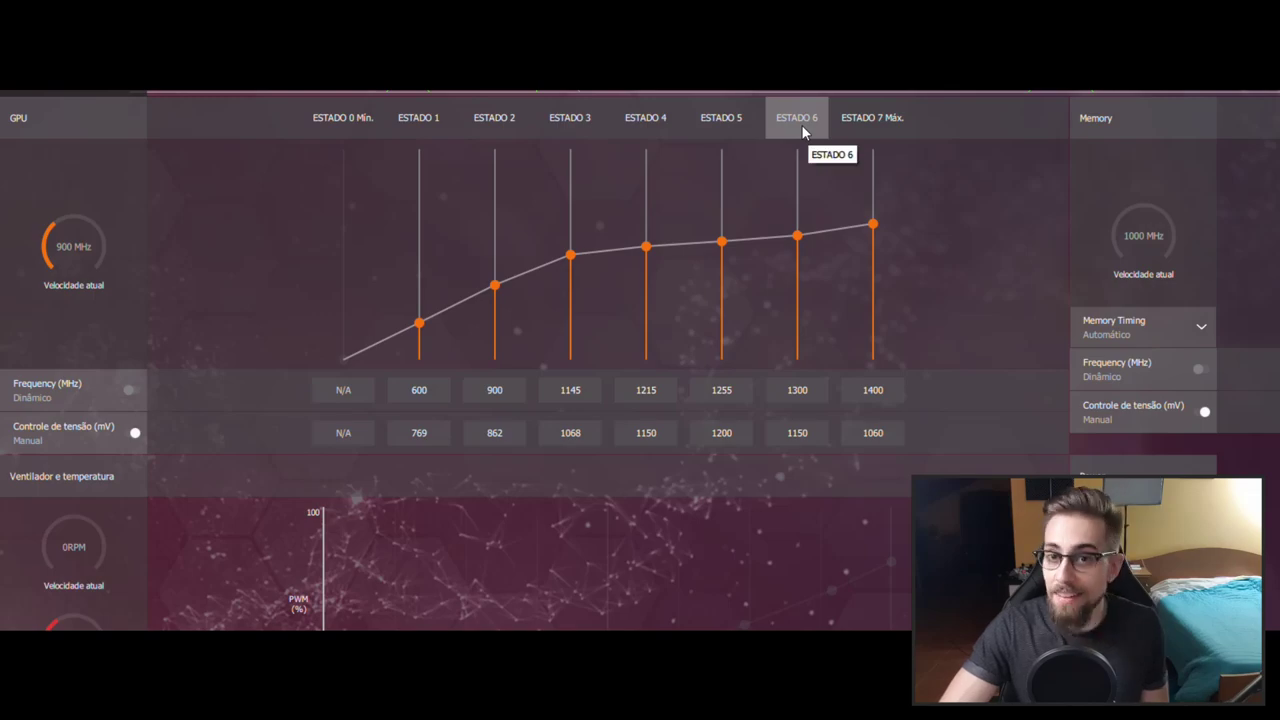
Undervolt GPU states 6, 5 and 4 to 1020, 980 and 960 mV, then select state 3's voltage
{"action": "double_click", "coordinate": [793, 436]}
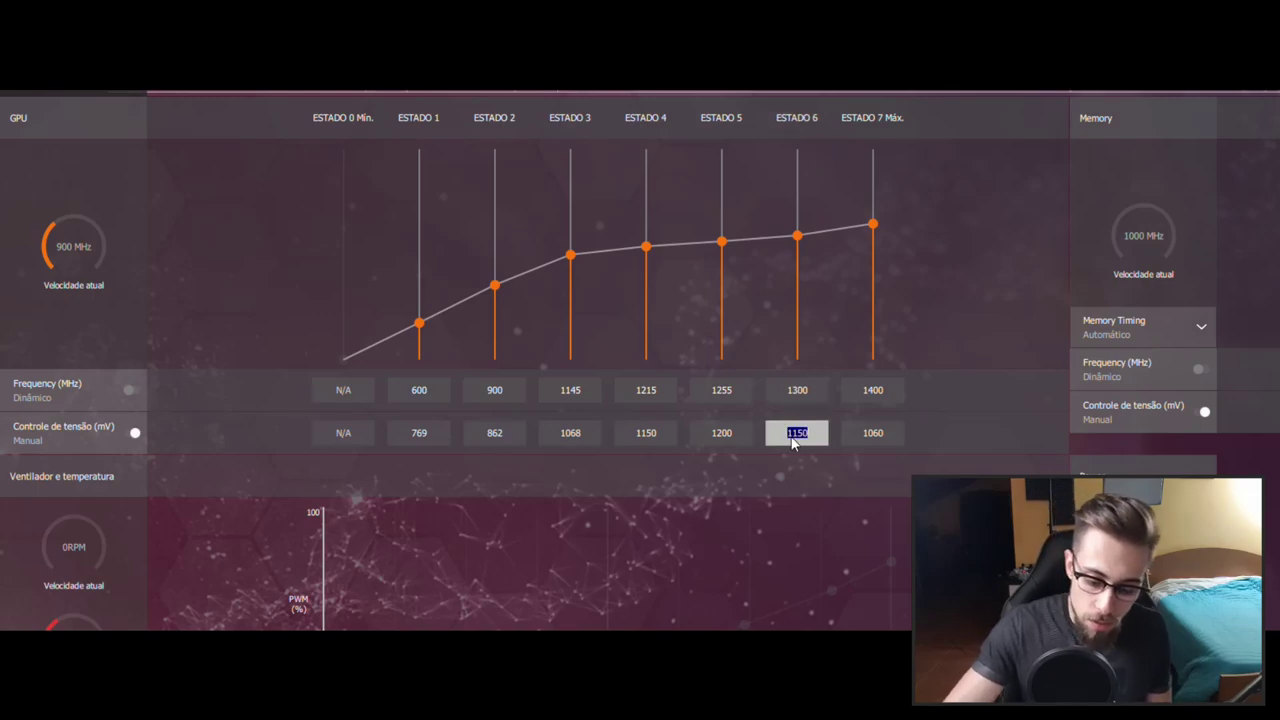
{"action": "type", "text": "1020"}
{"action": "key", "text": "Return"}
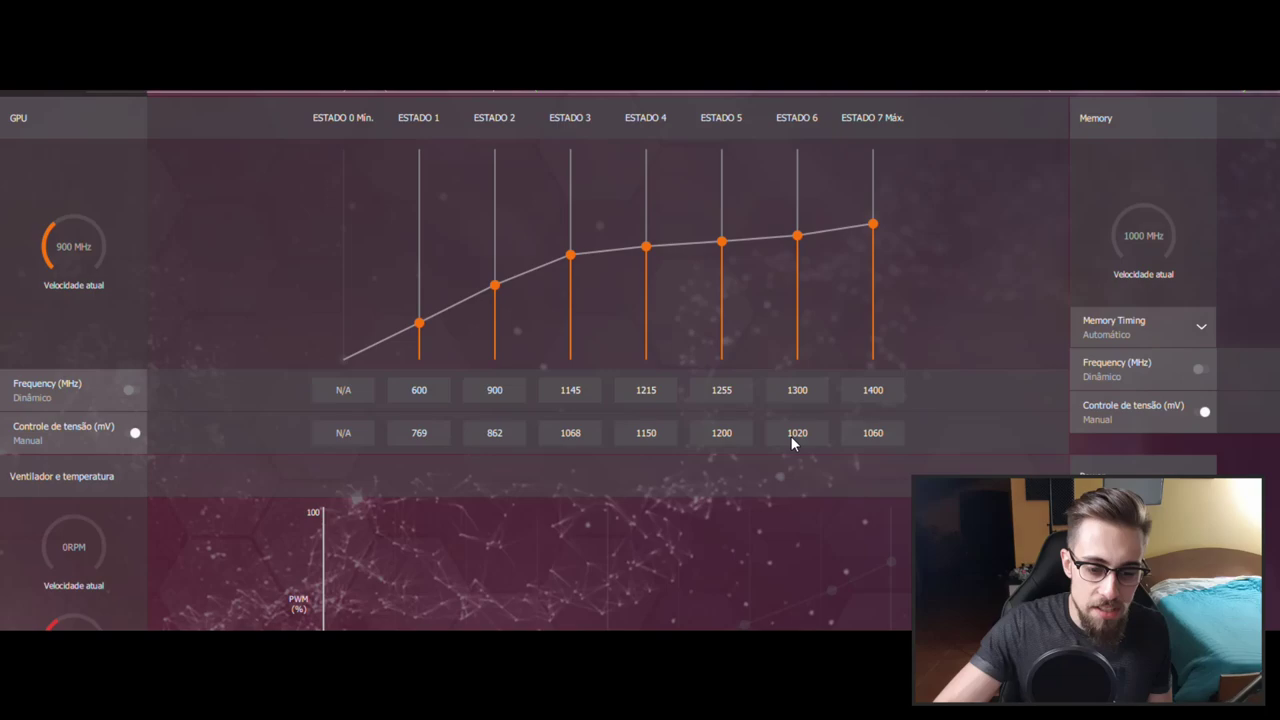
{"action": "key", "text": "shift+Tab"}
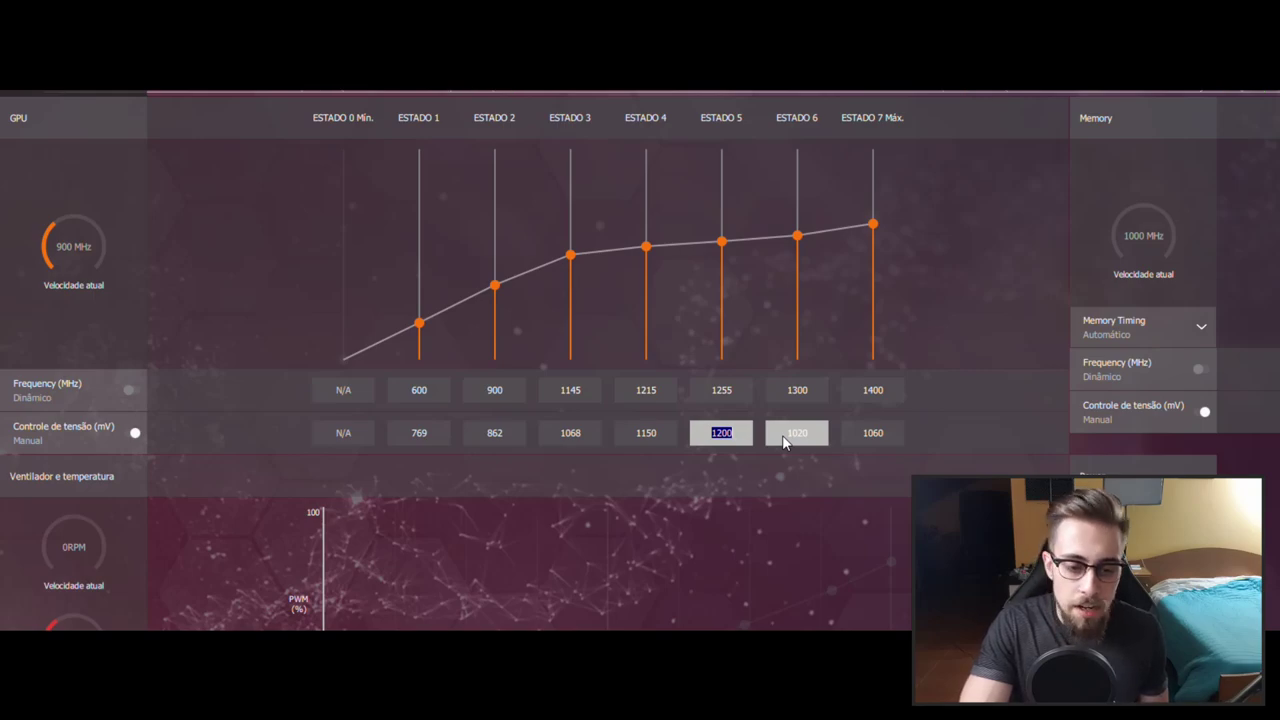
{"action": "type", "text": "980"}
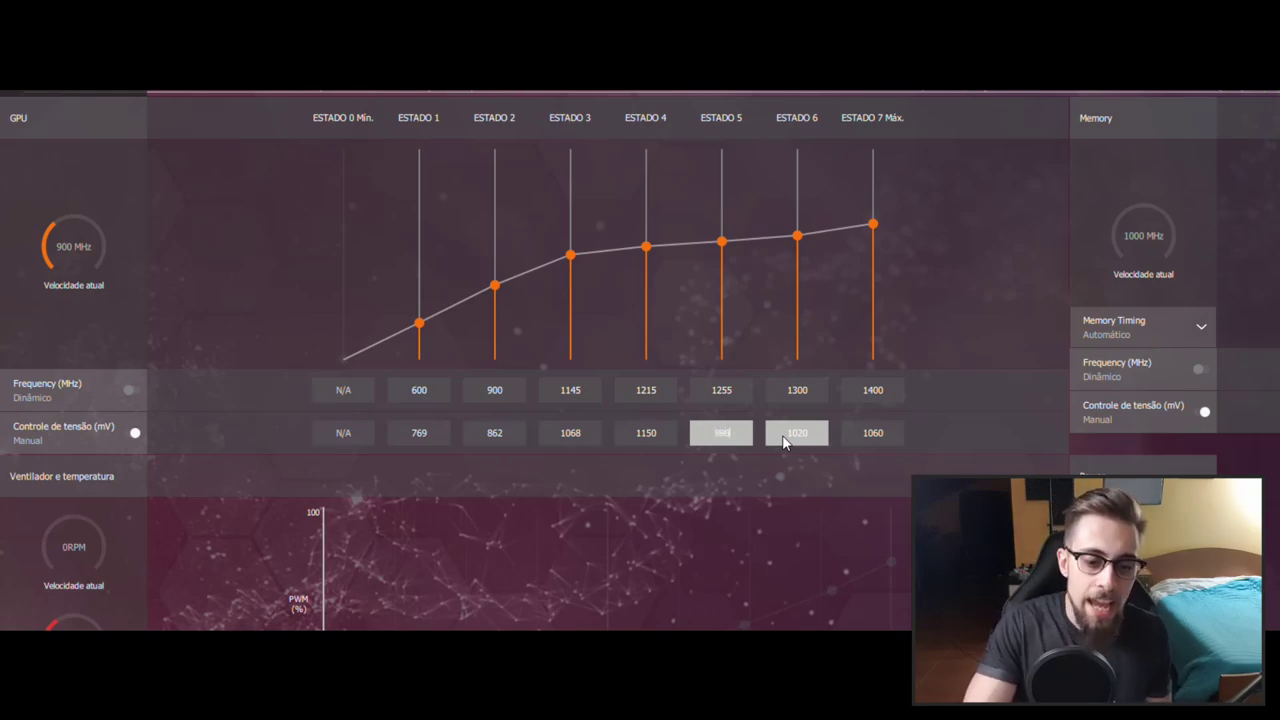
{"action": "key", "text": "Return"}
{"action": "left_click", "coordinate": [656, 430]}
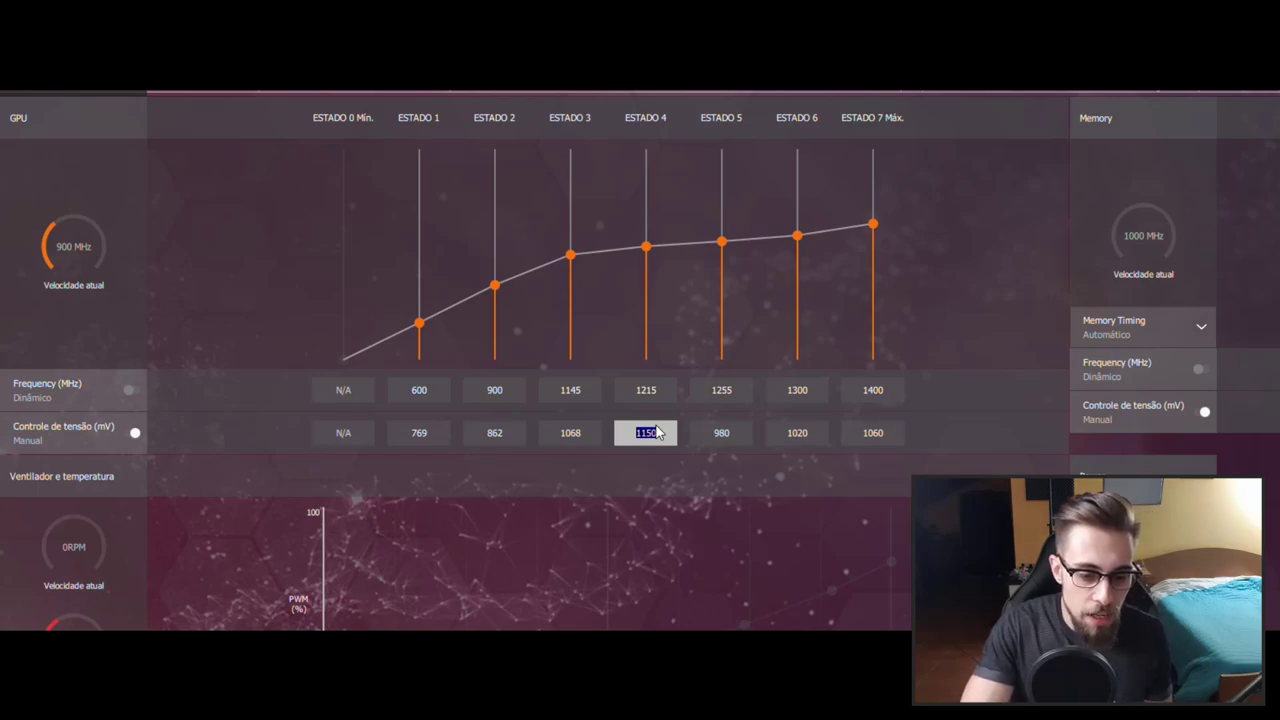
{"action": "type", "text": "960"}
{"action": "key", "text": "Return"}
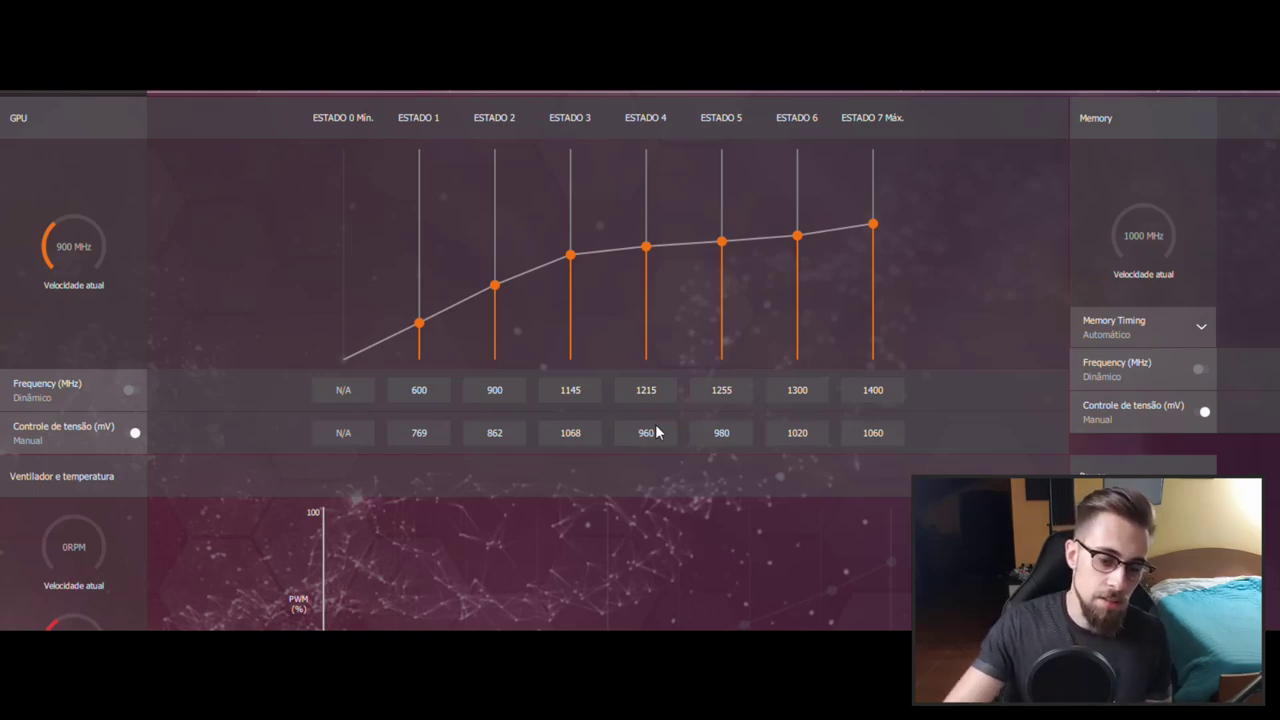
{"action": "left_click", "coordinate": [575, 444]}
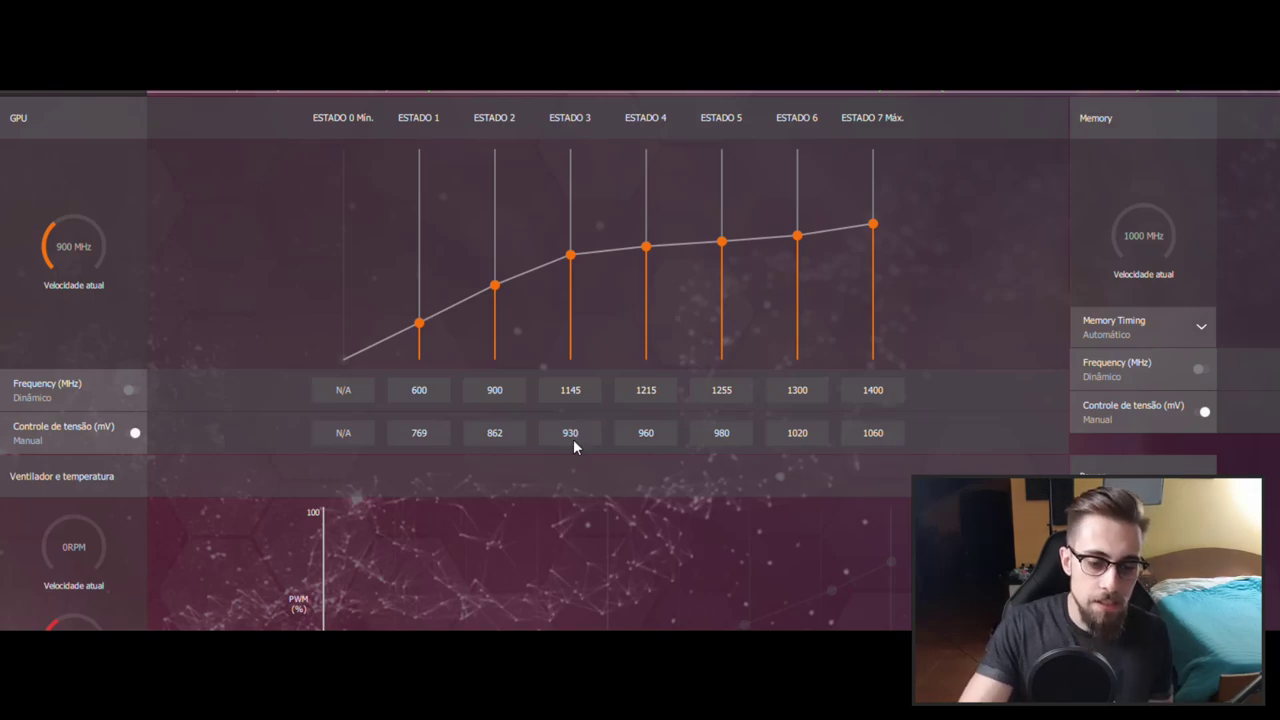
{"action": "left_click", "coordinate": [492, 434]}
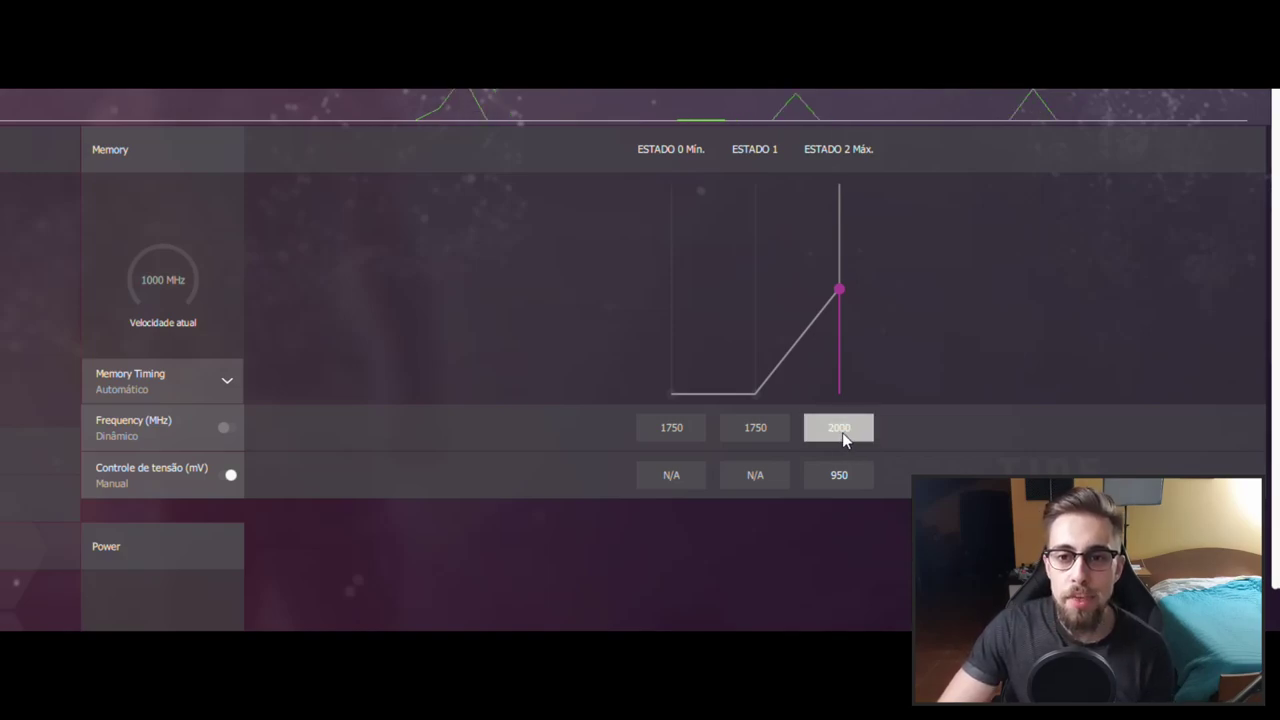
Set memory state 2 to 2200 MHz and 980 mV
{"action": "double_click", "coordinate": [840, 433]}
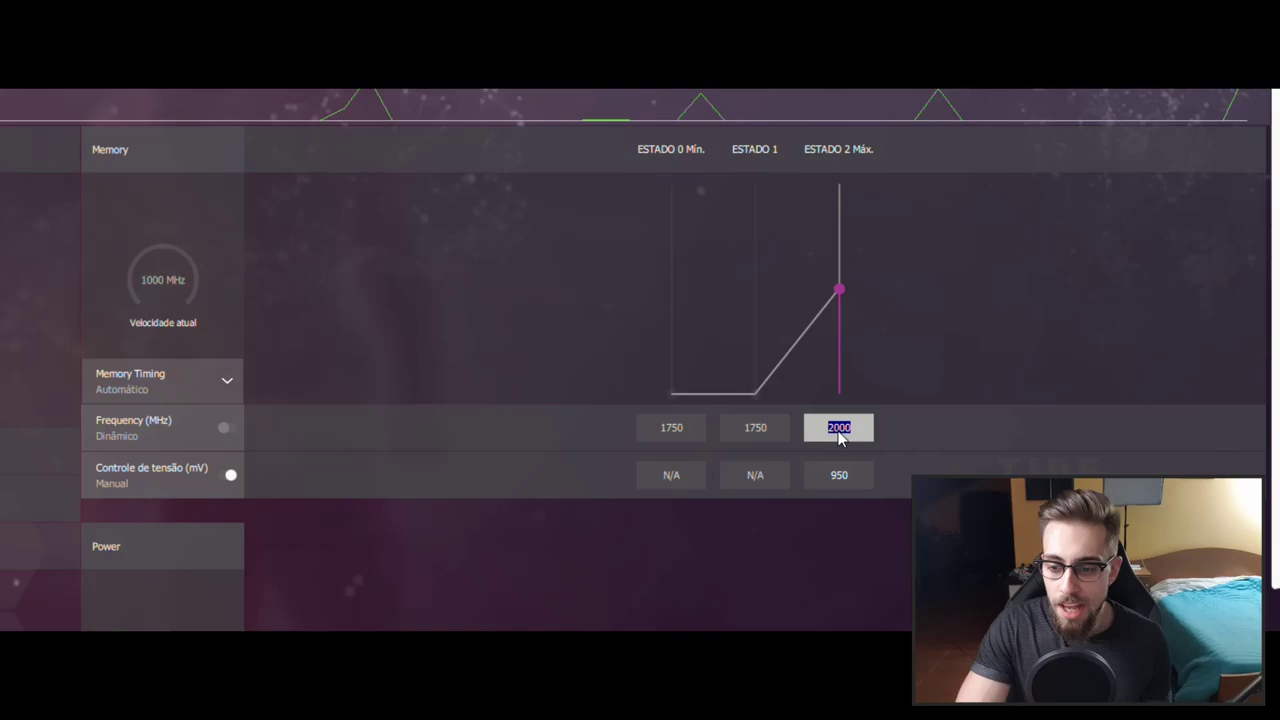
{"action": "type", "text": "2200"}
{"action": "key", "text": "Return"}
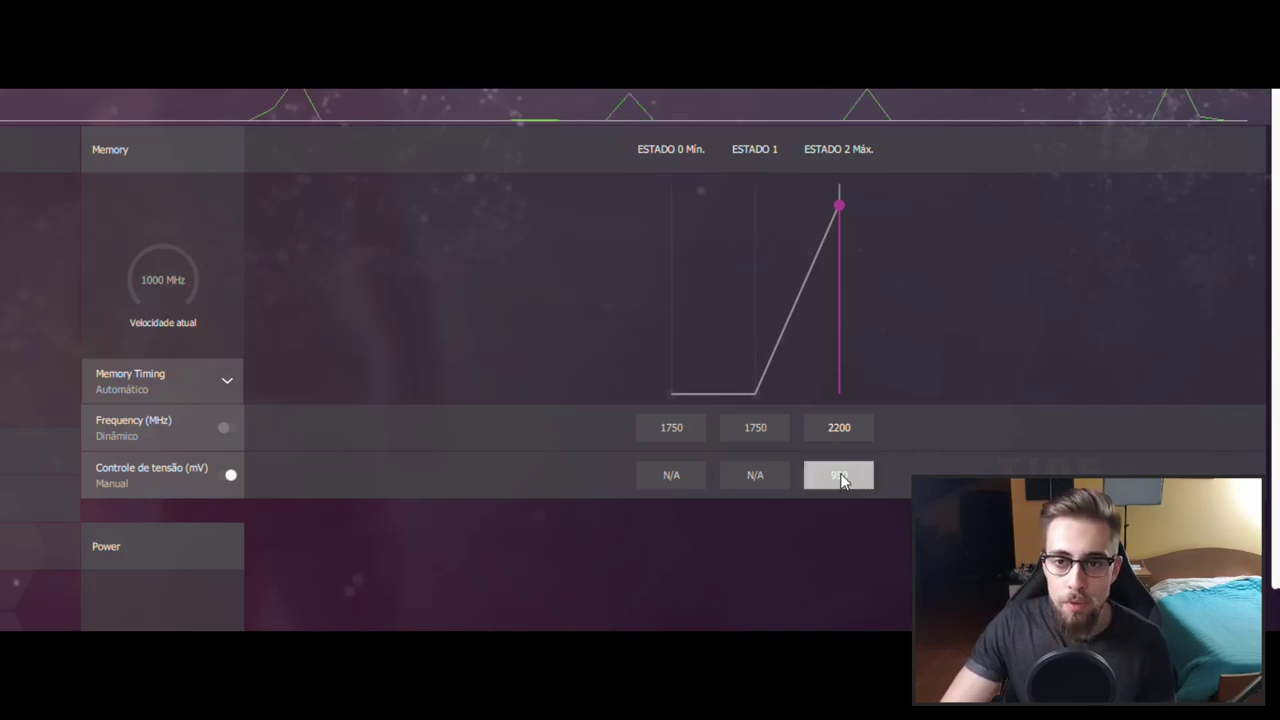
{"action": "left_click", "coordinate": [840, 477]}
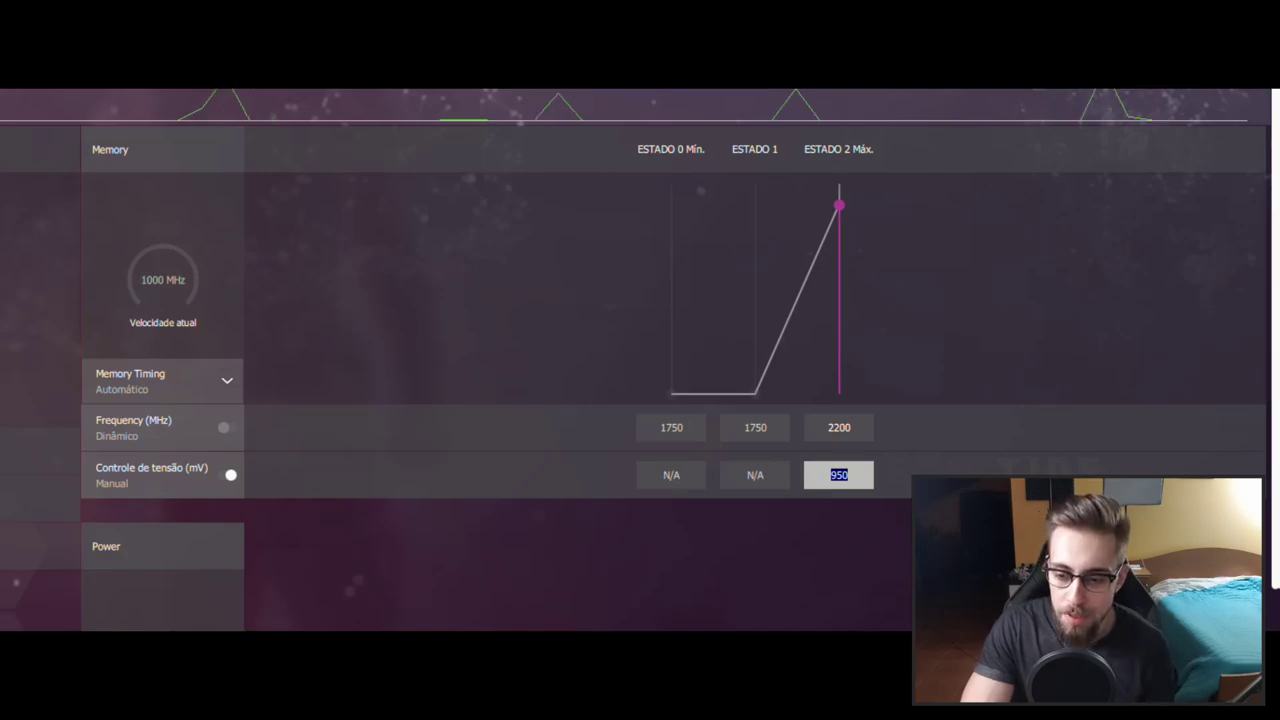
{"action": "type", "text": "980"}
{"action": "key", "text": "Return"}
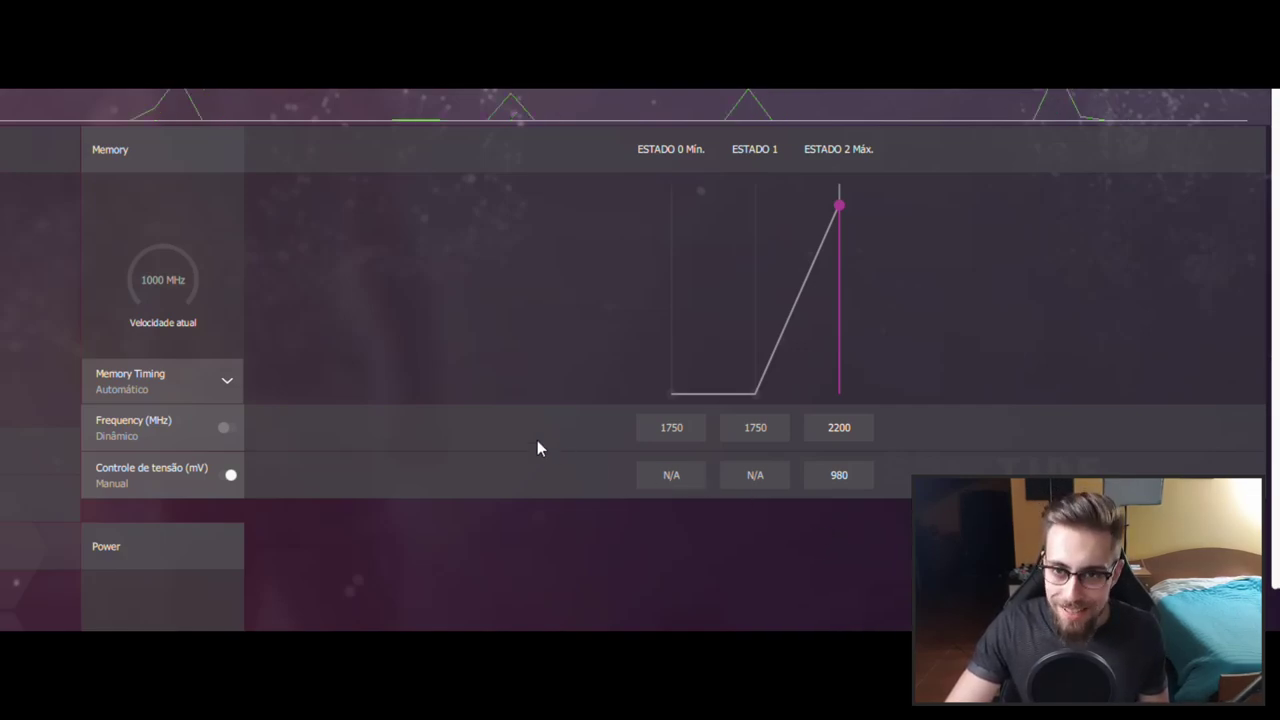
{"action": "left_click", "coordinate": [840, 430]}
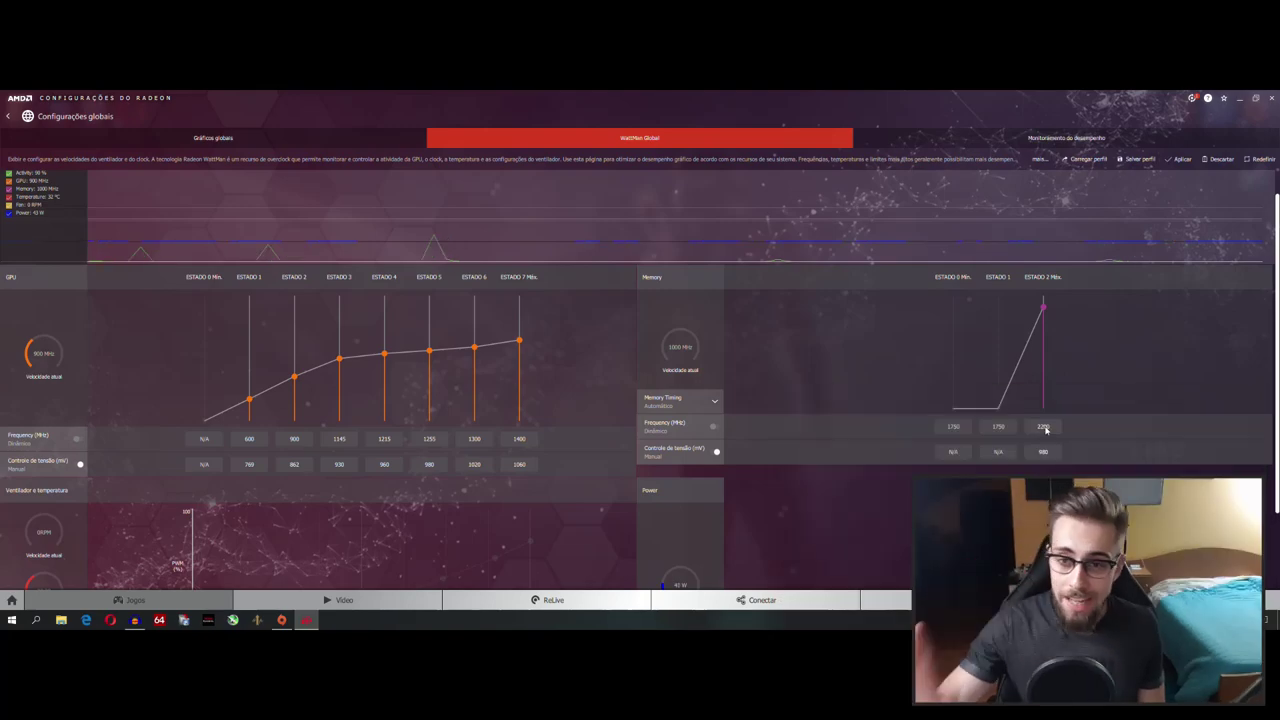
Load the Best OC profile XML via Carregar perfil and check state 7's 1450 MHz frequency
{"action": "left_click", "coordinate": [1085, 159]}
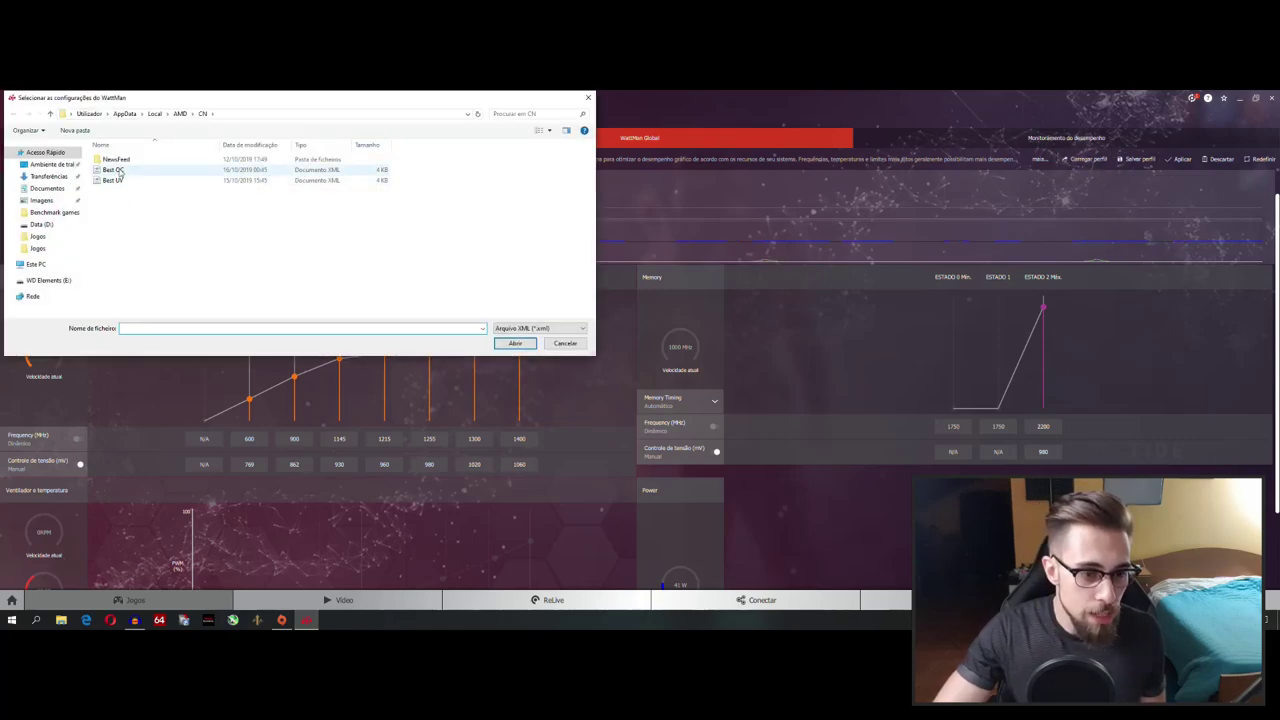
{"action": "double_click", "coordinate": [119, 172]}
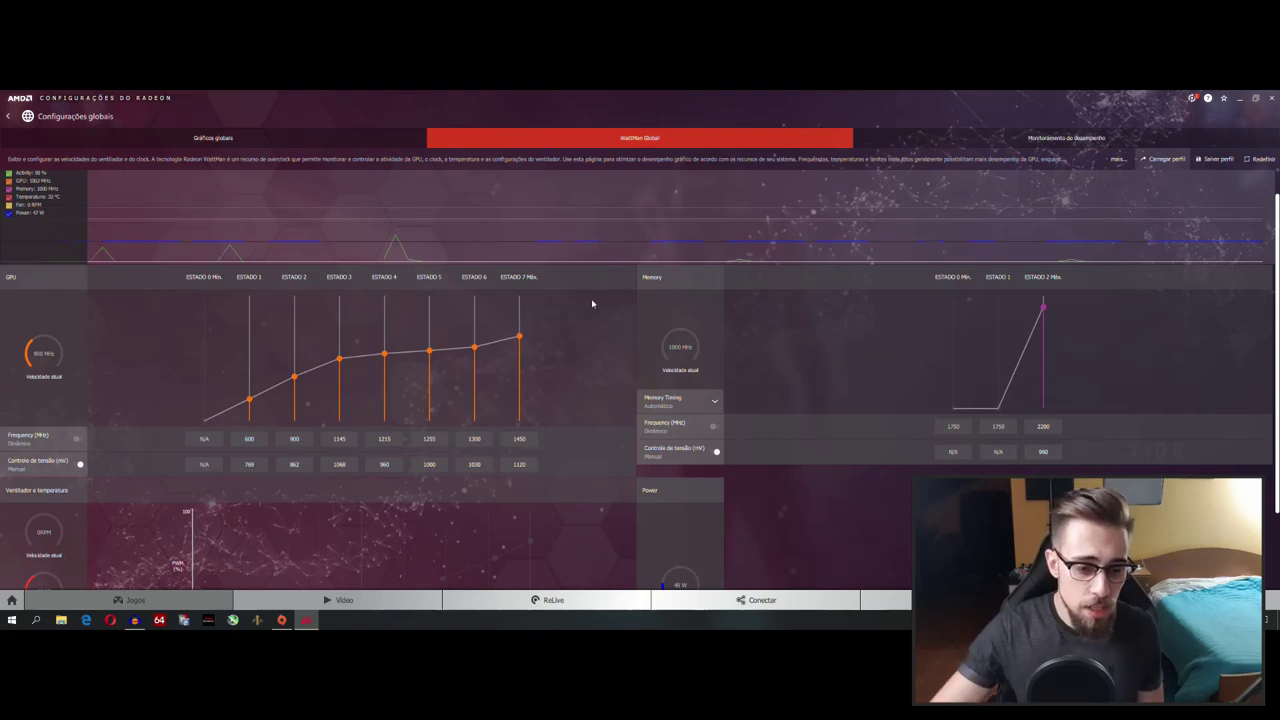
{"action": "left_click", "coordinate": [519, 442]}
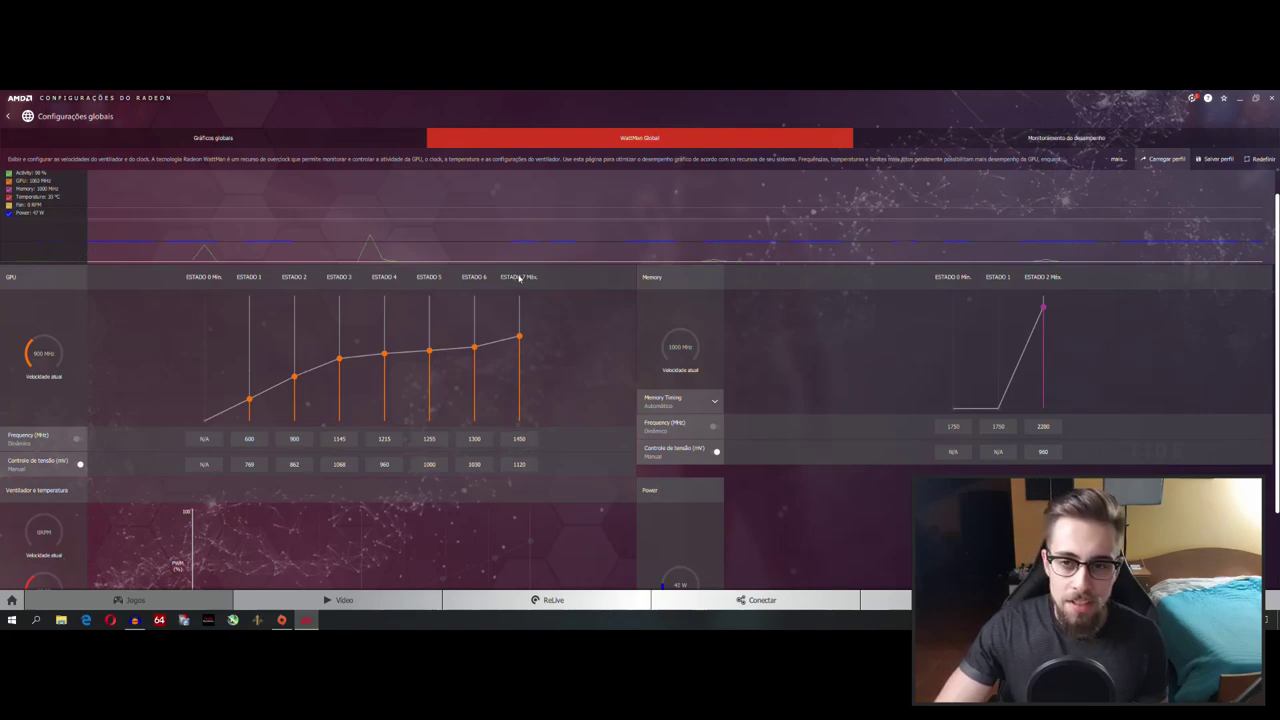
Check state 7's 1120 mV voltage, then set the GPU state 3 voltage to 930 mV
{"action": "left_click", "coordinate": [516, 467]}
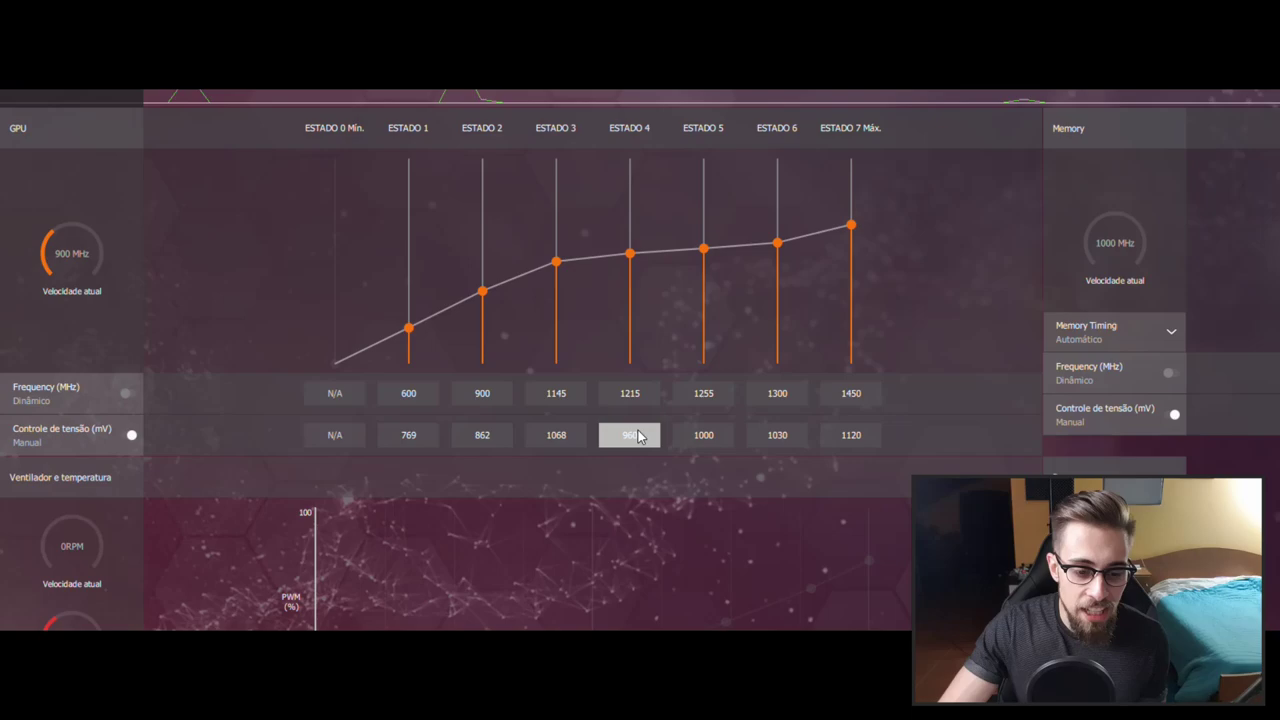
{"action": "double_click", "coordinate": [561, 436]}
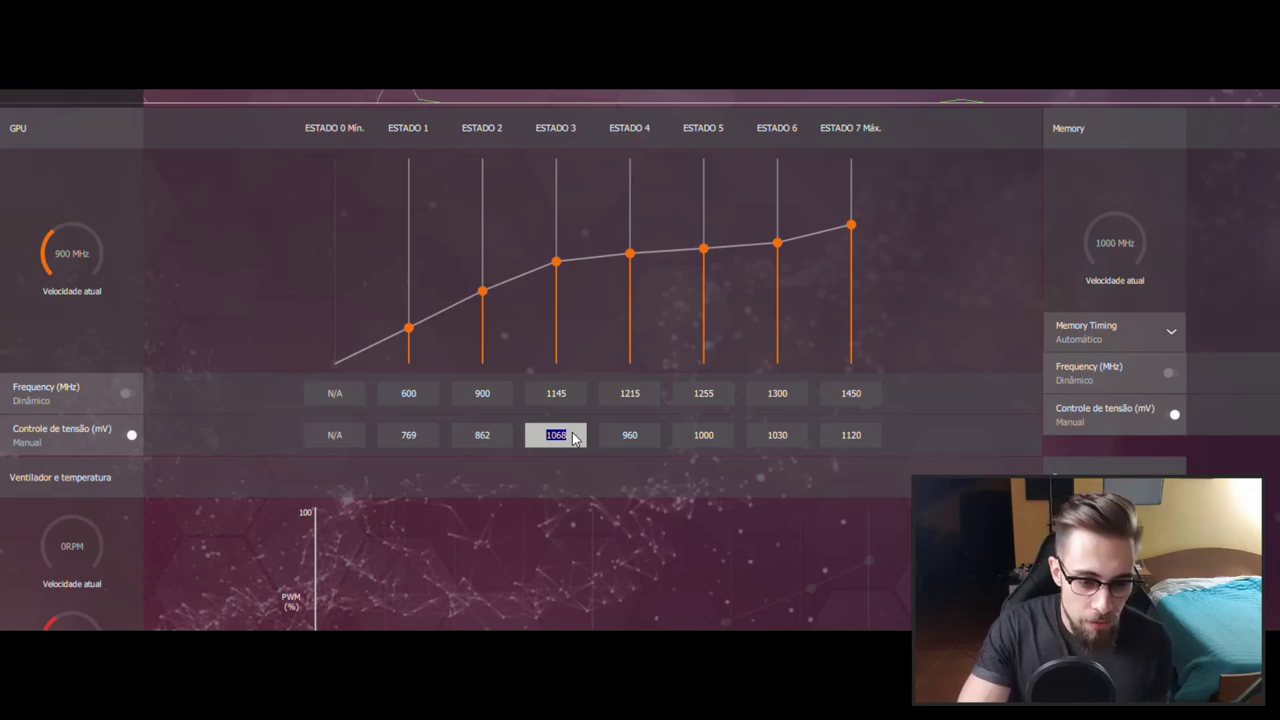
{"action": "type", "text": "9"}
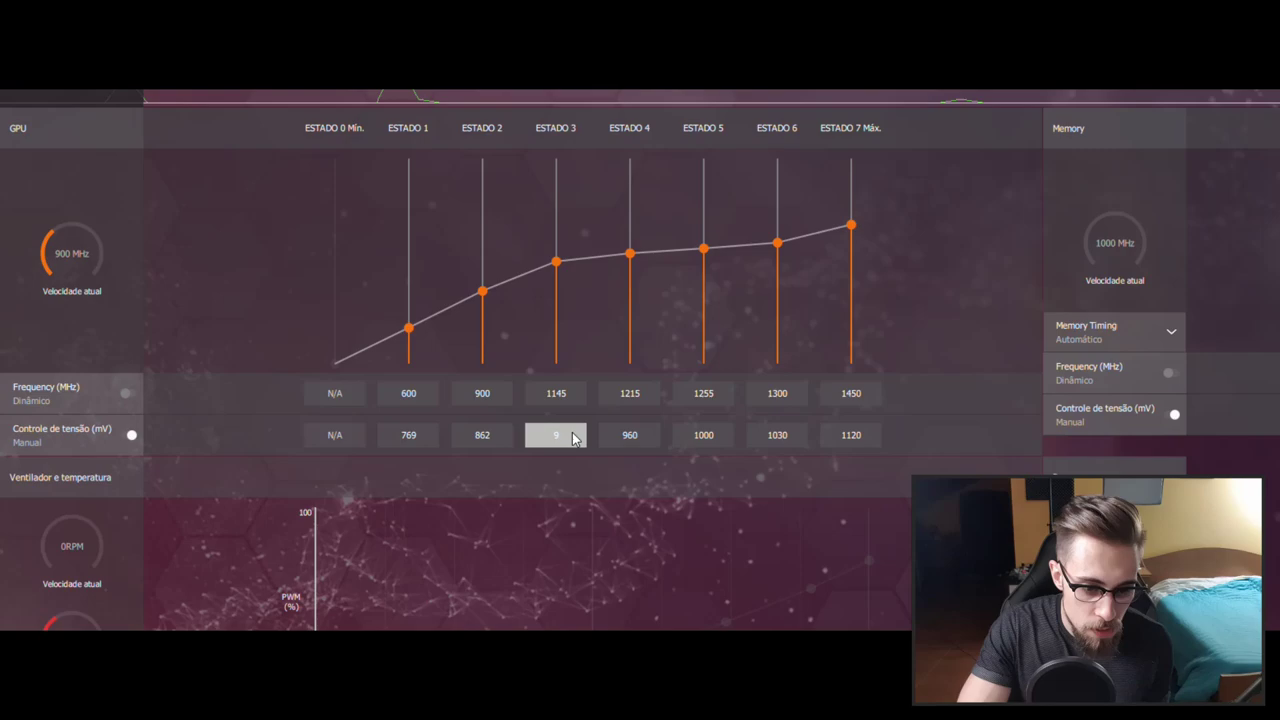
{"action": "type", "text": "30"}
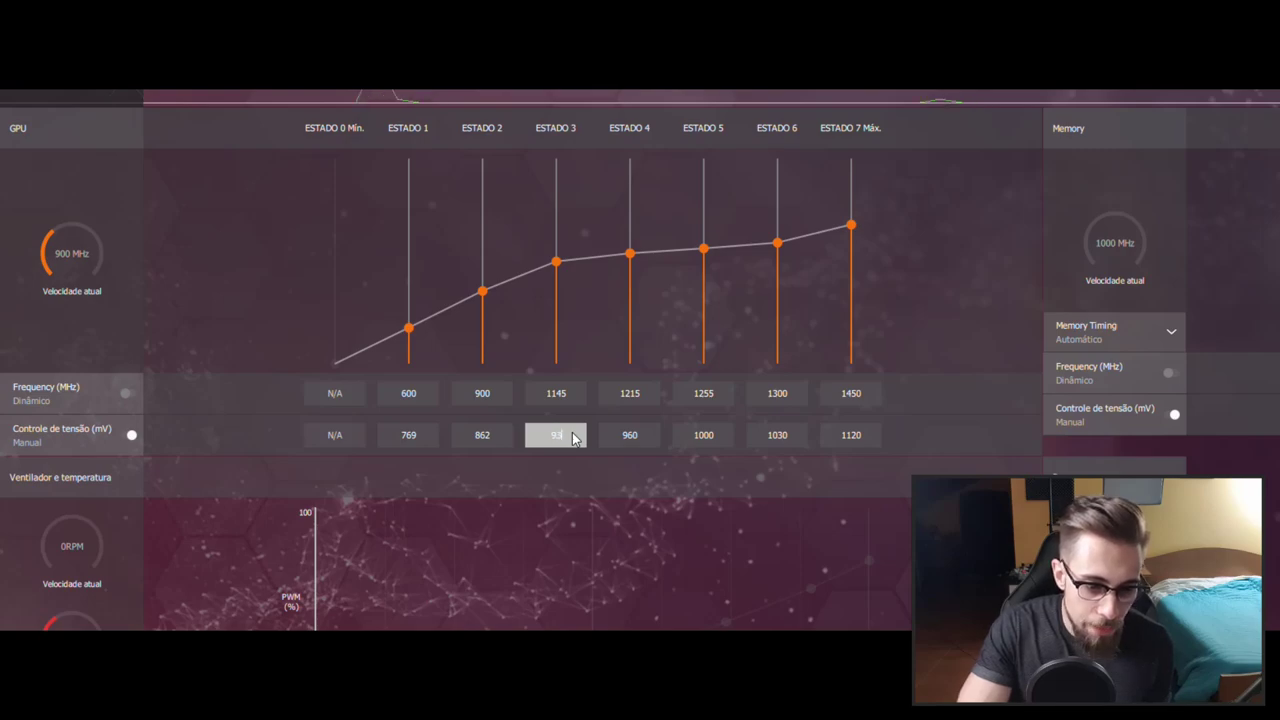
{"action": "key", "text": "Return"}
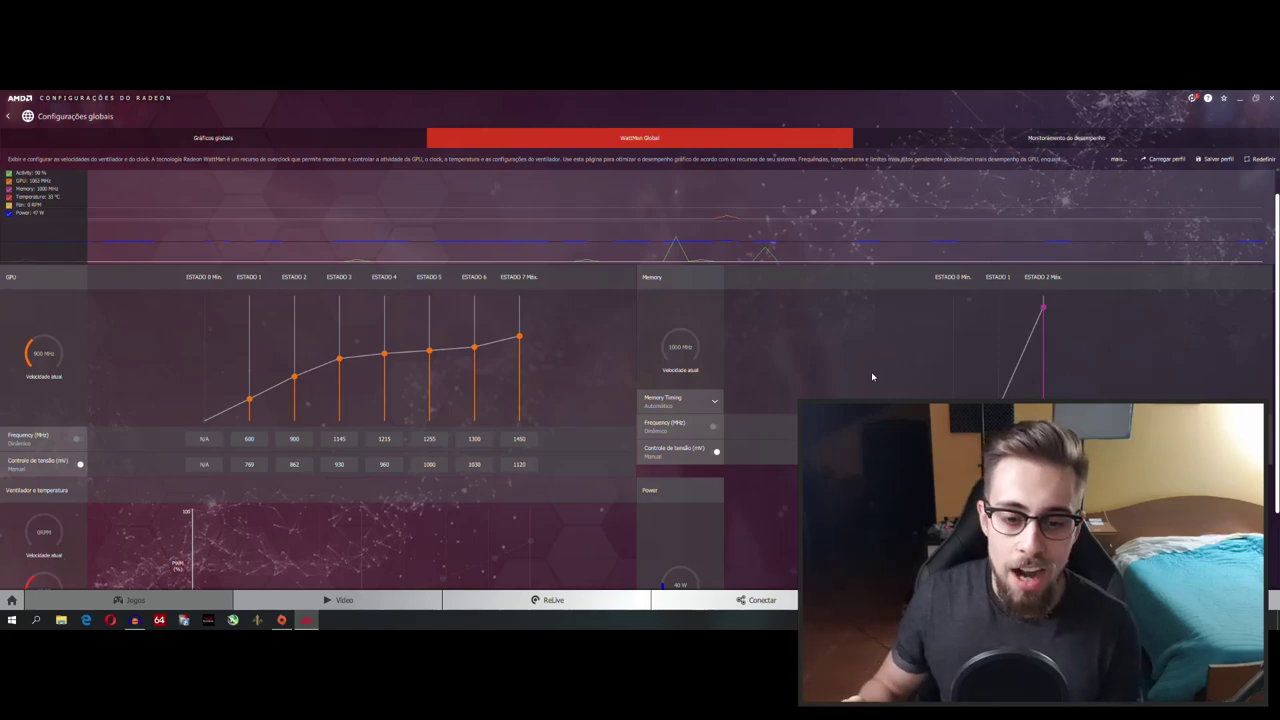
{"action": "scroll", "coordinate": [871, 376], "scroll_direction": "down", "scroll_amount": 1}
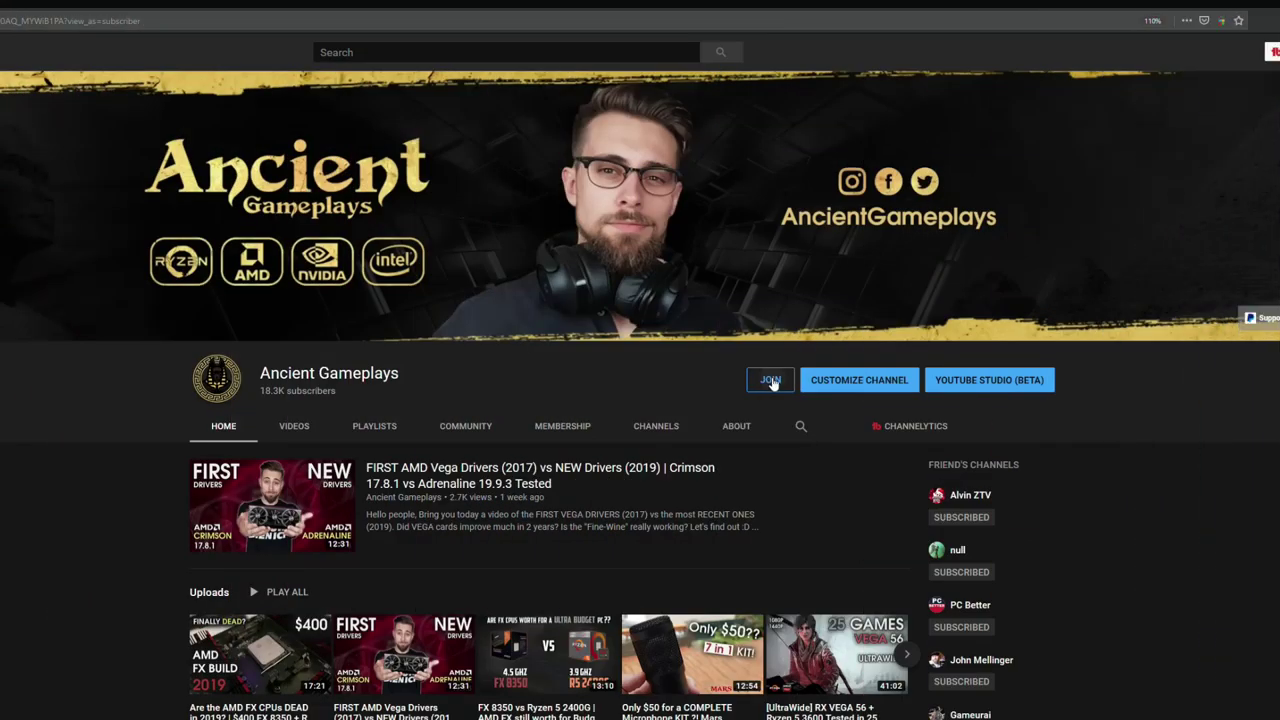
Open the channel's membership tiers and compare Royal Family with the €19.99/month Pharaoh tier
{"action": "left_click", "coordinate": [766, 376]}
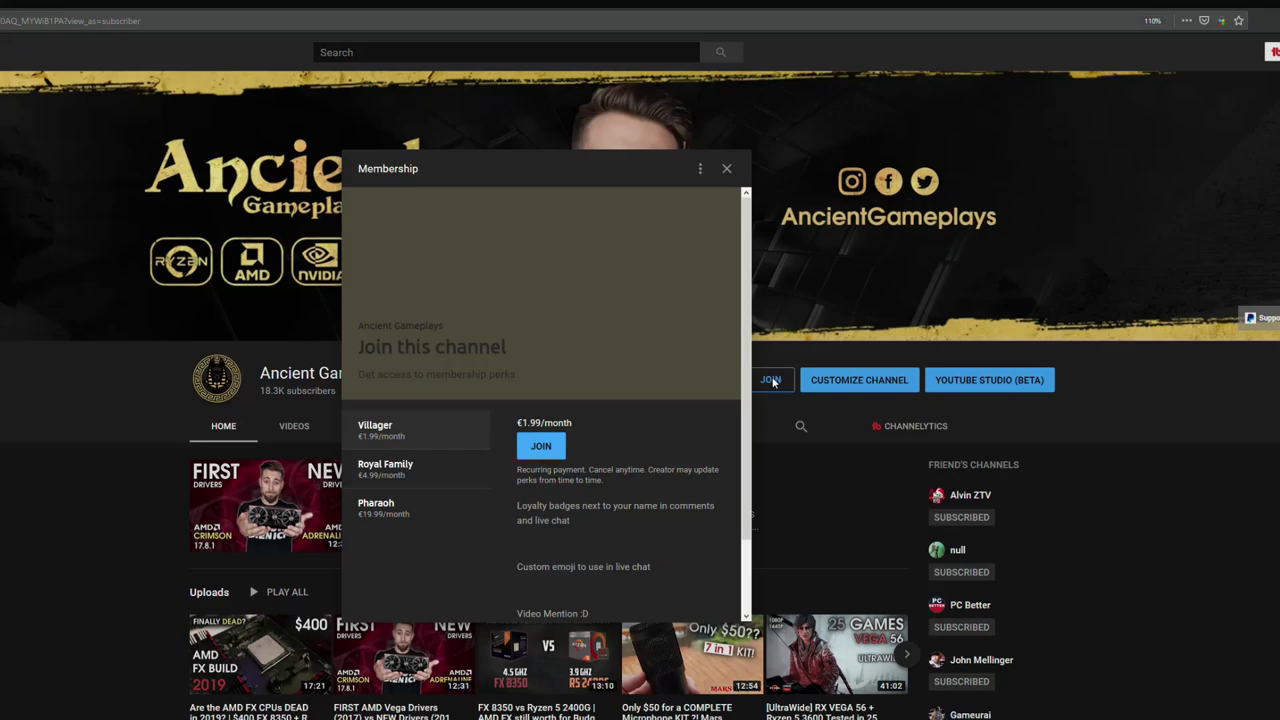
{"action": "scroll", "coordinate": [750, 318], "scroll_direction": "down", "scroll_amount": 2}
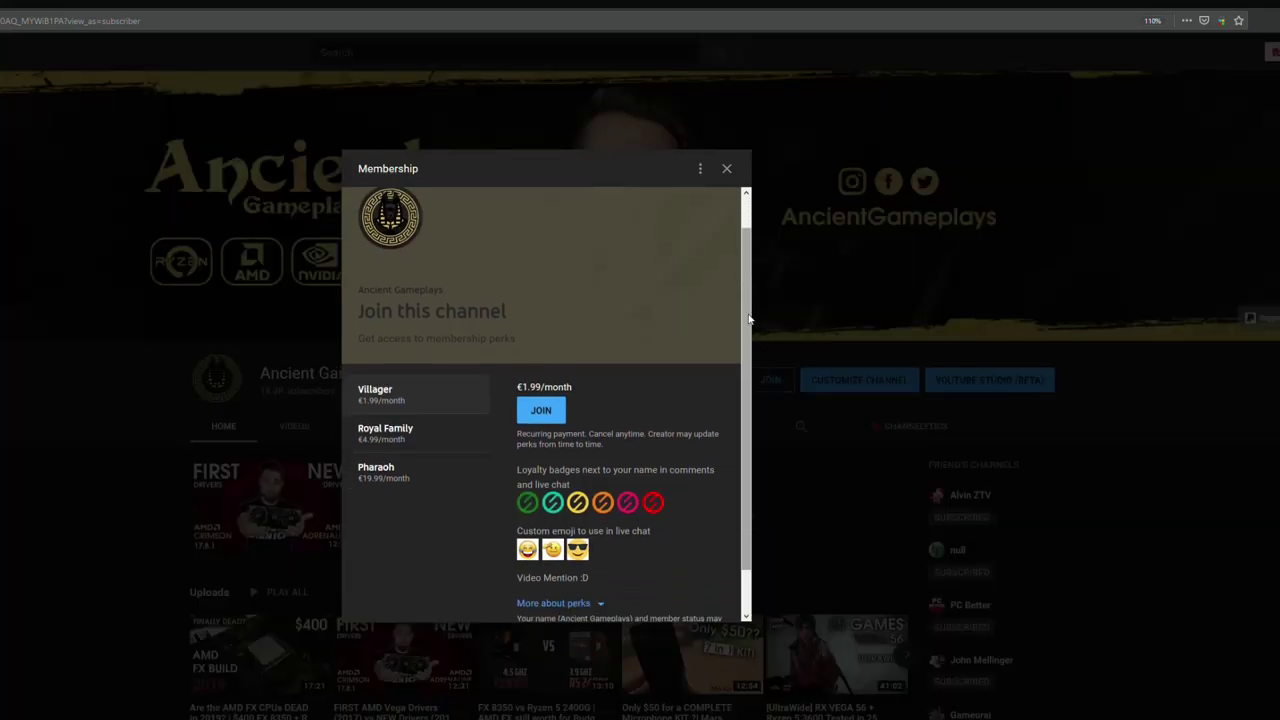
{"action": "scroll", "coordinate": [750, 318], "scroll_direction": "down", "scroll_amount": 1}
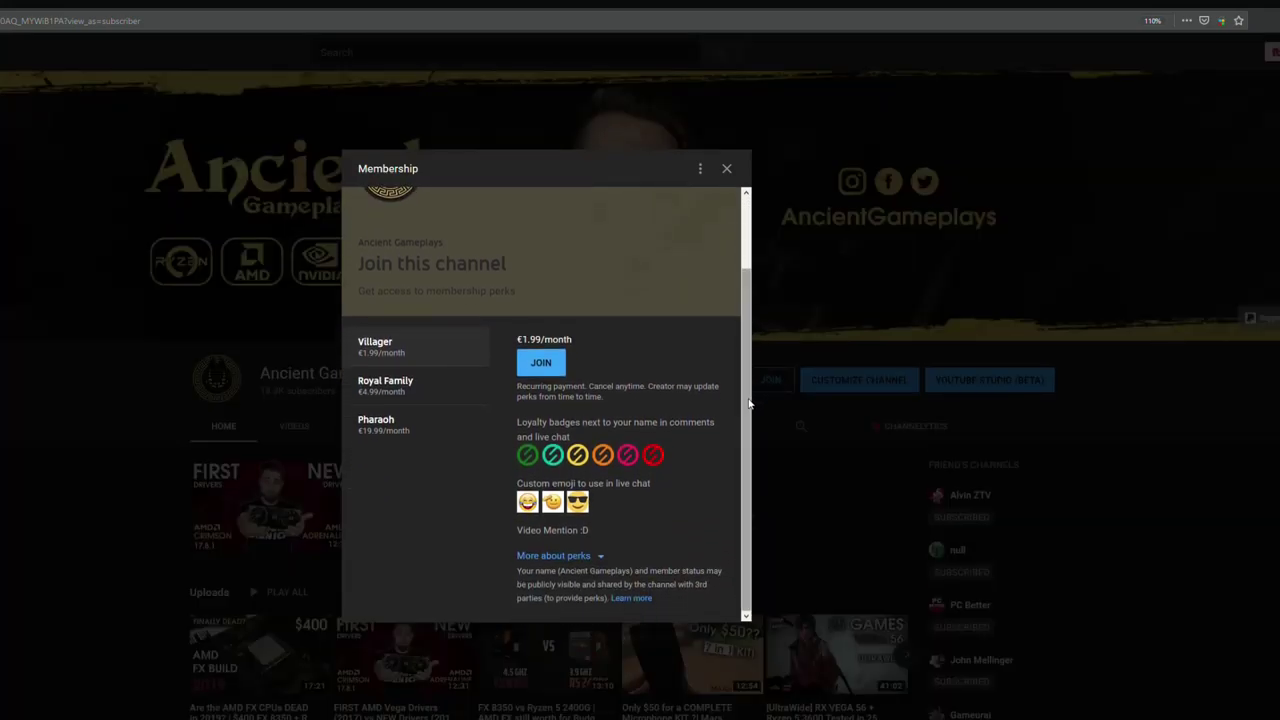
{"action": "left_click", "coordinate": [437, 394]}
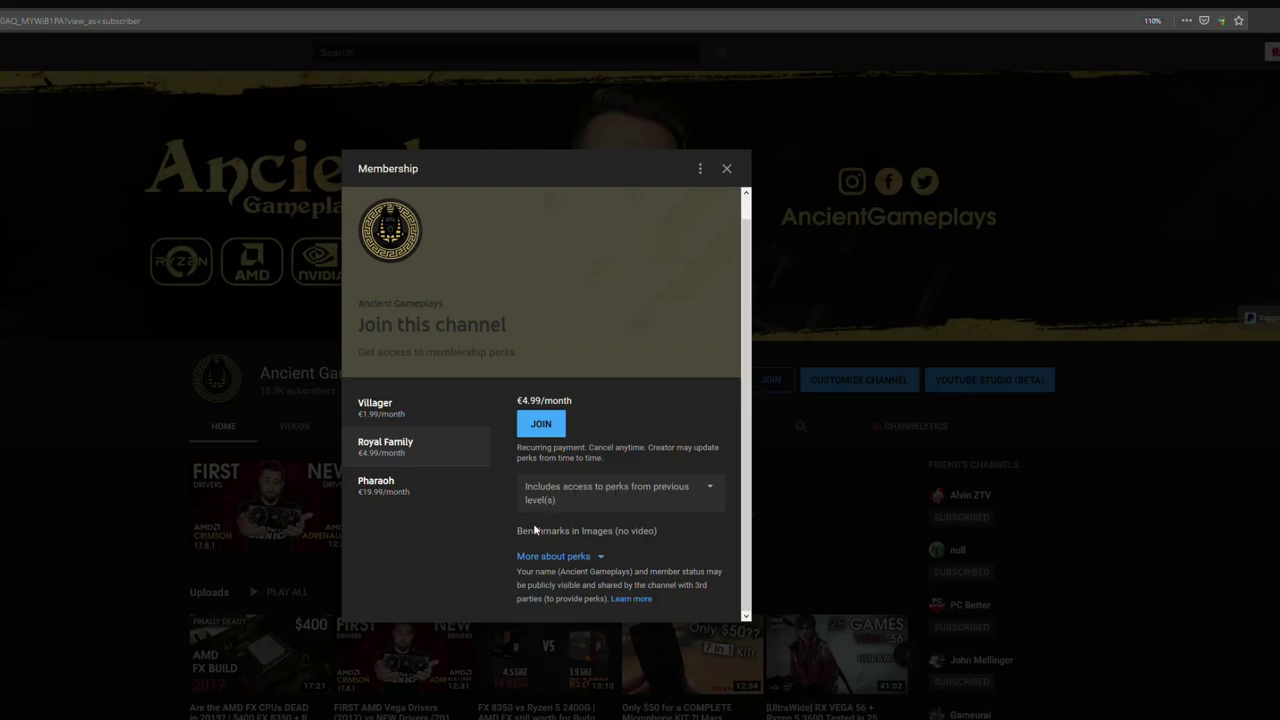
{"action": "left_click", "coordinate": [429, 497]}
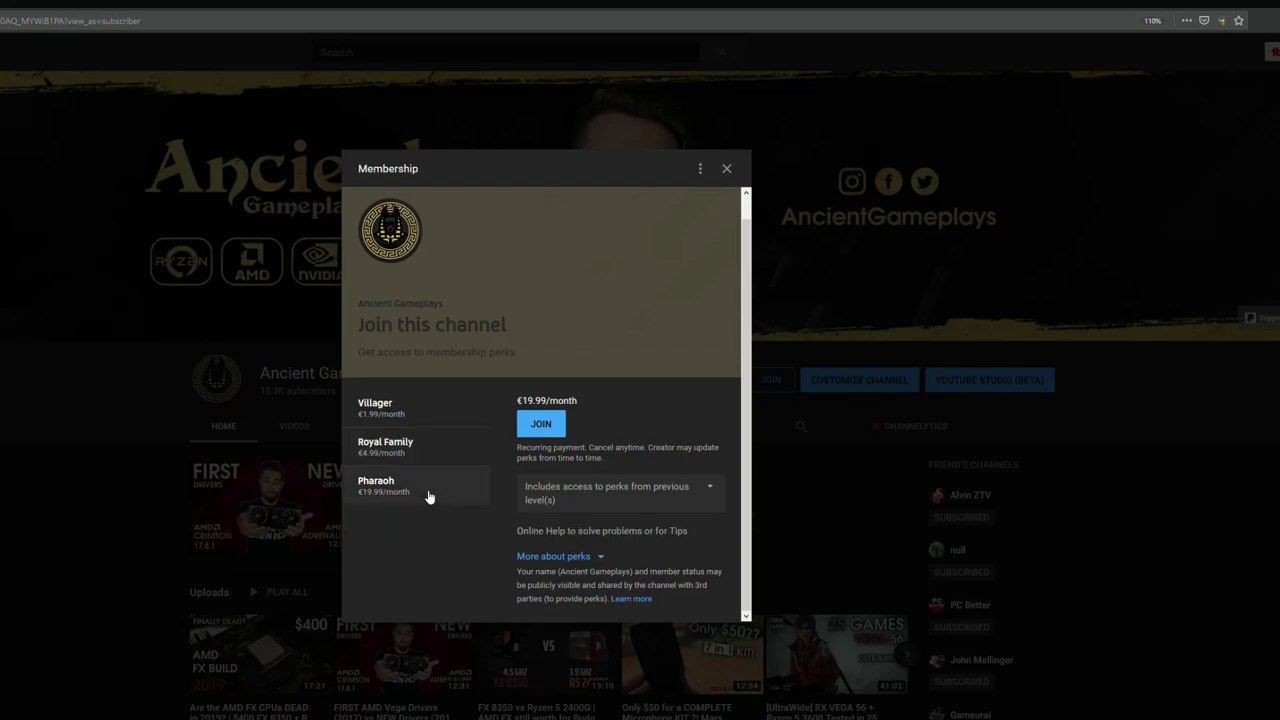